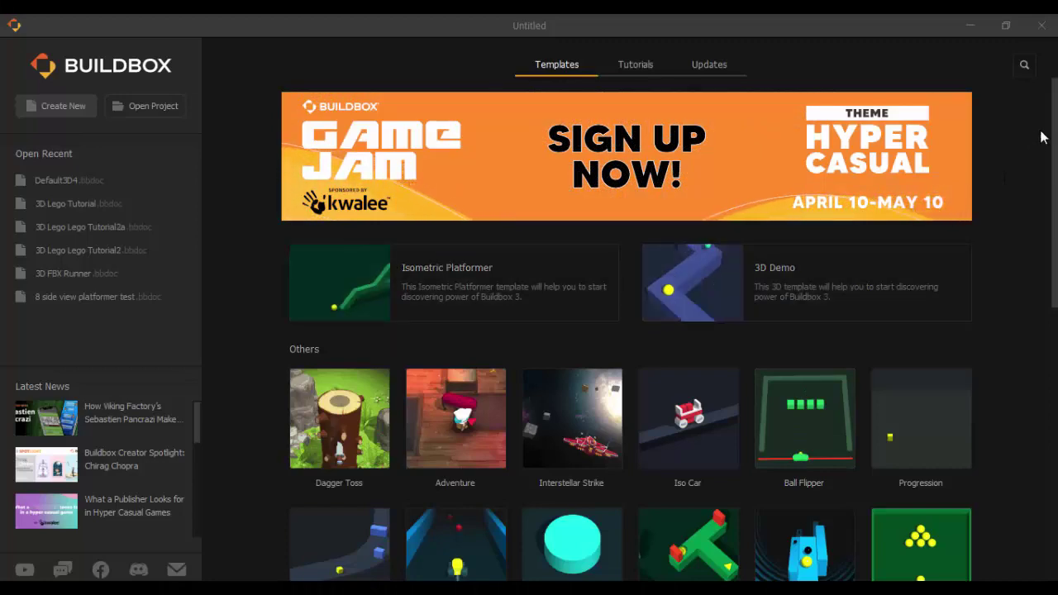
- Create the 2D_Platformer project from the Platformer template, then bring up the File menu
scroll(630, 331, down, 5)
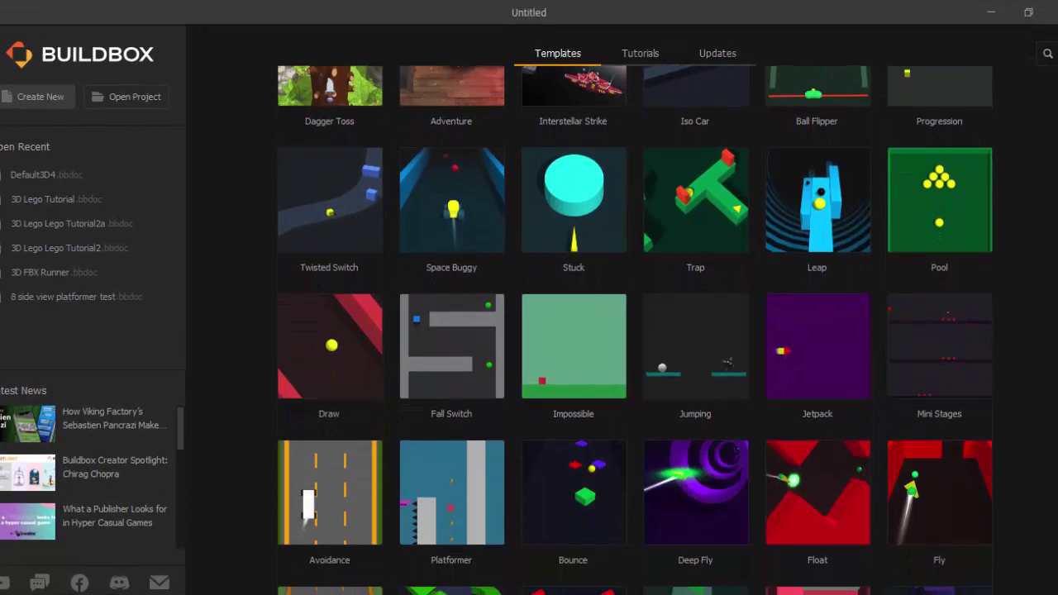
scroll(454, 372, down, 2)
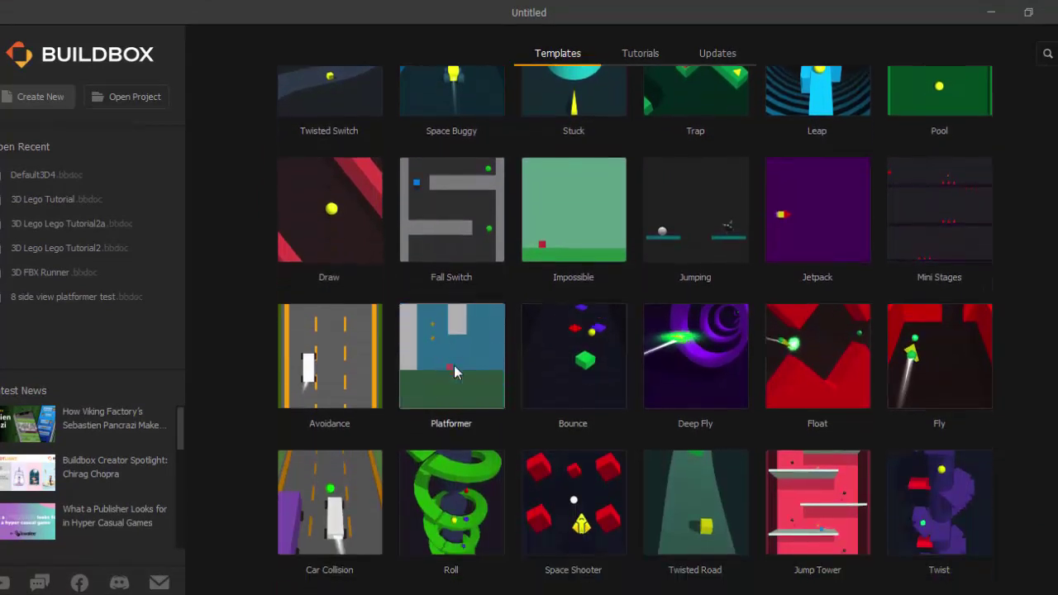
click(454, 366)
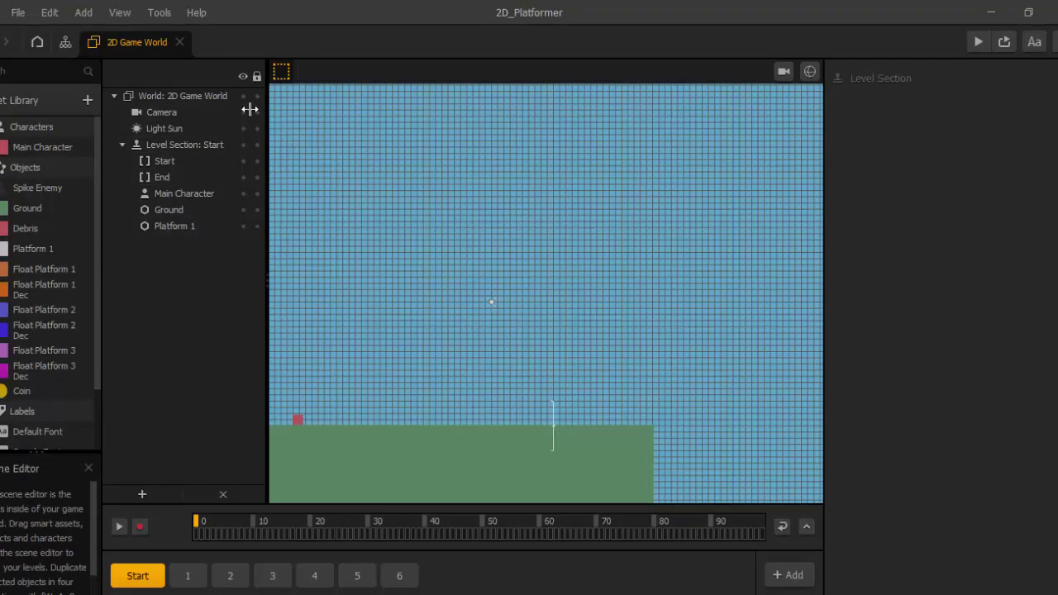
click(19, 12)
click(18, 12)
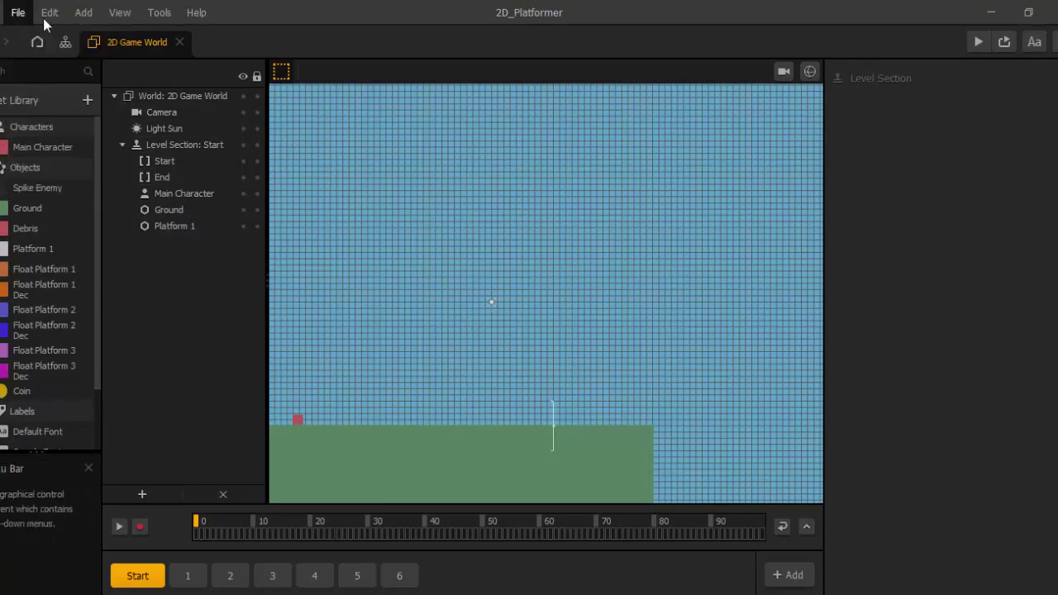
click(18, 13)
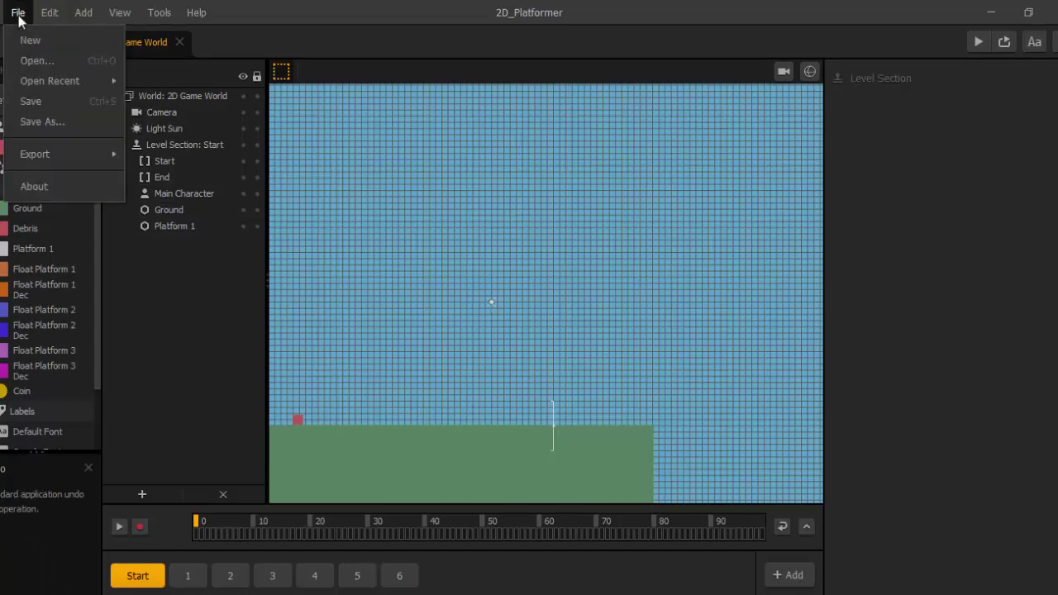
- Save the project as 'Action Bro Adventure' using File > Save As
click(44, 122)
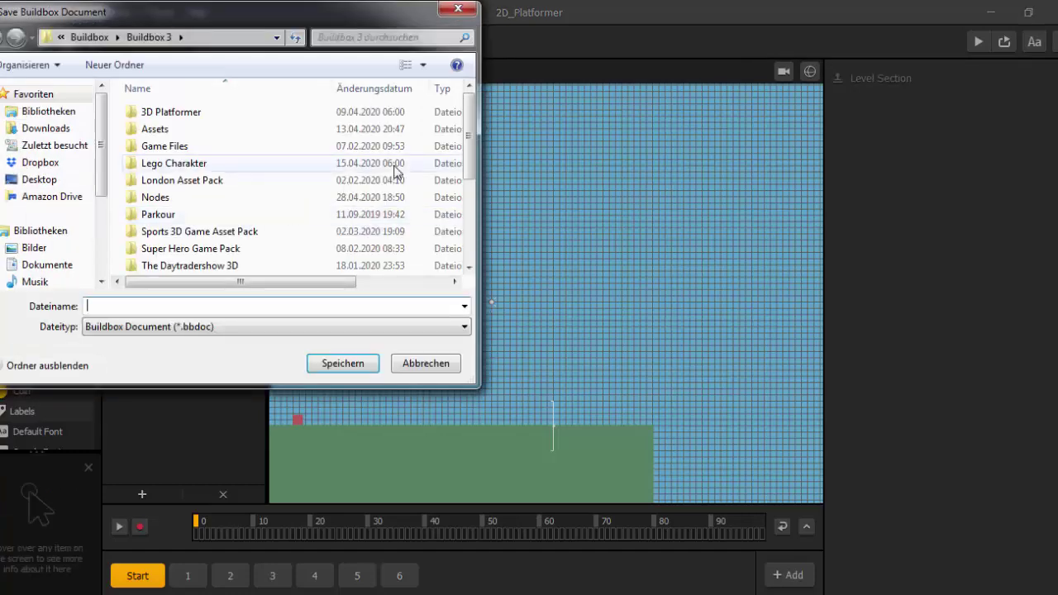
click(474, 259)
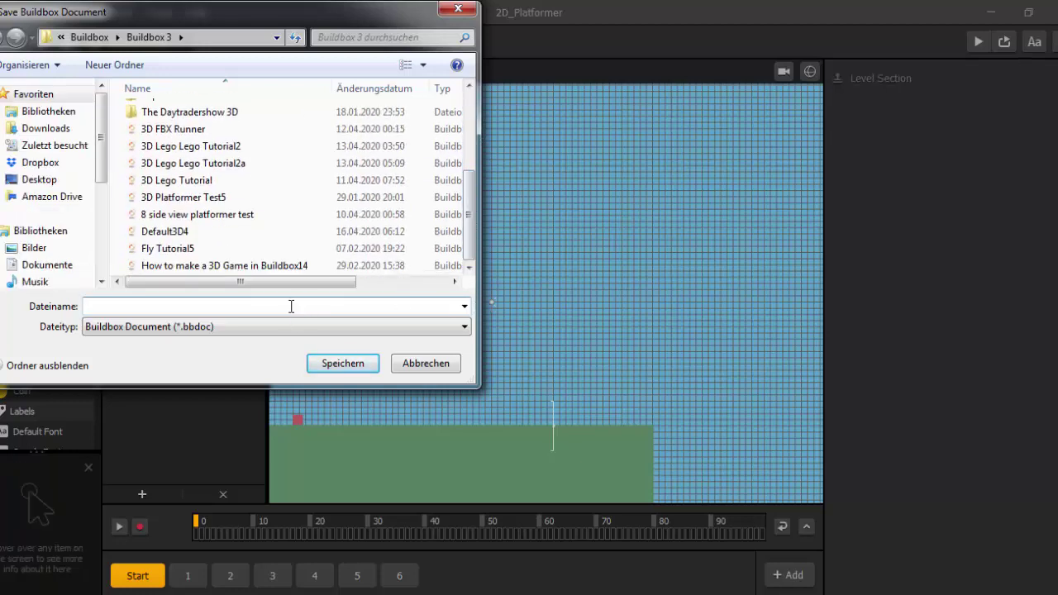
text(Action Bro Adventure)
click(364, 366)
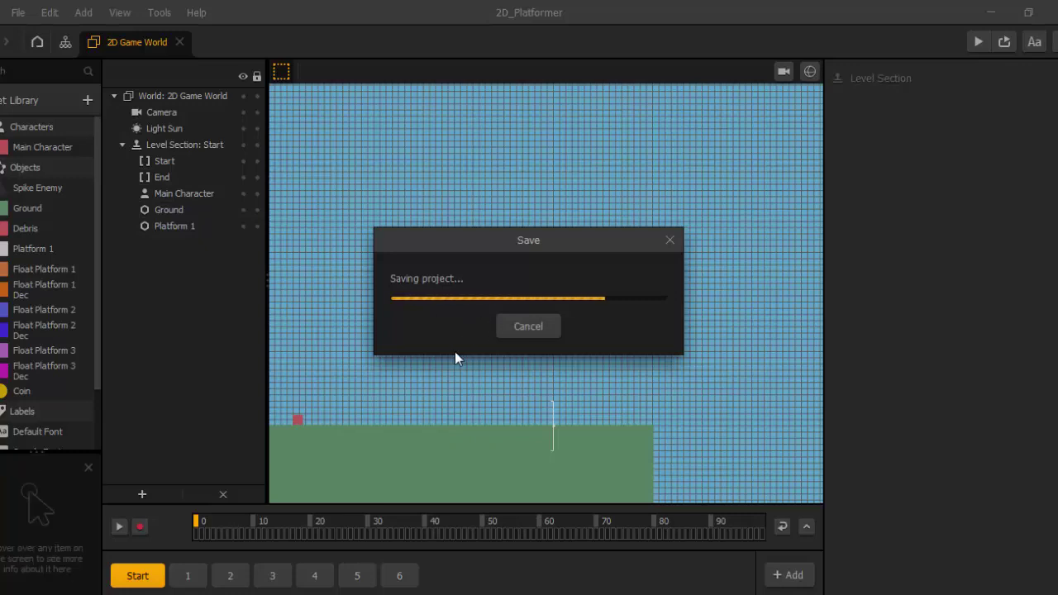
- Open the Main Menu UI from the Mind Map and select its Play Button to show its properties
click(69, 45)
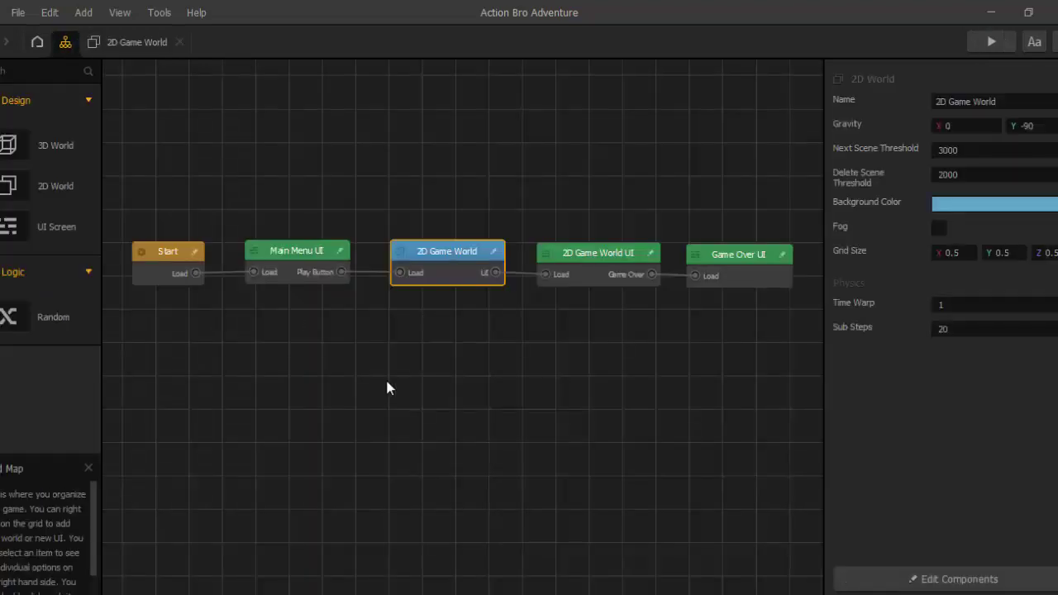
drag(300, 263, 347, 253)
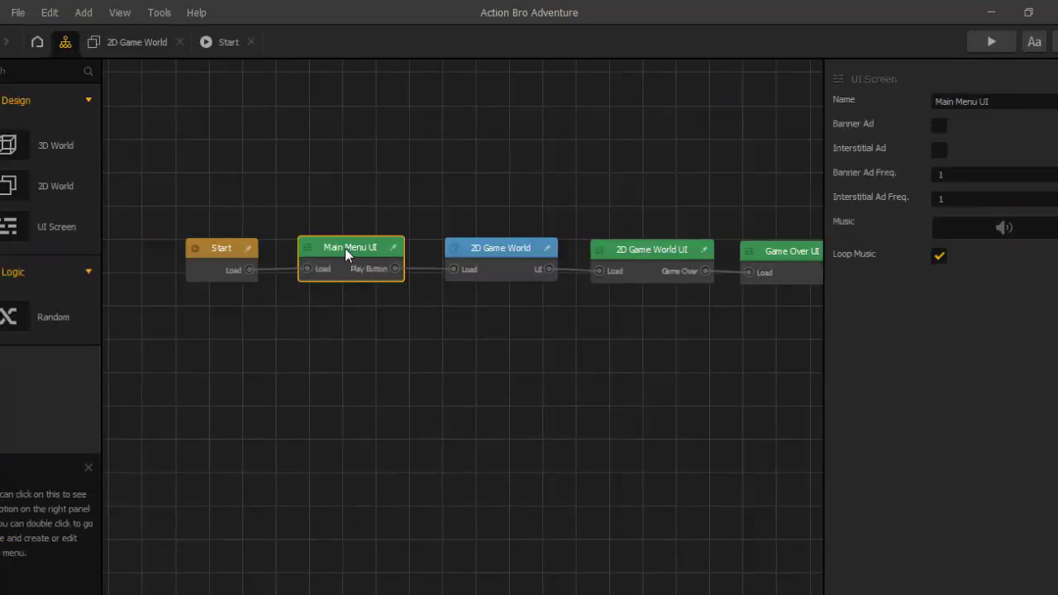
double_click(347, 253)
scroll(519, 354, up, 2)
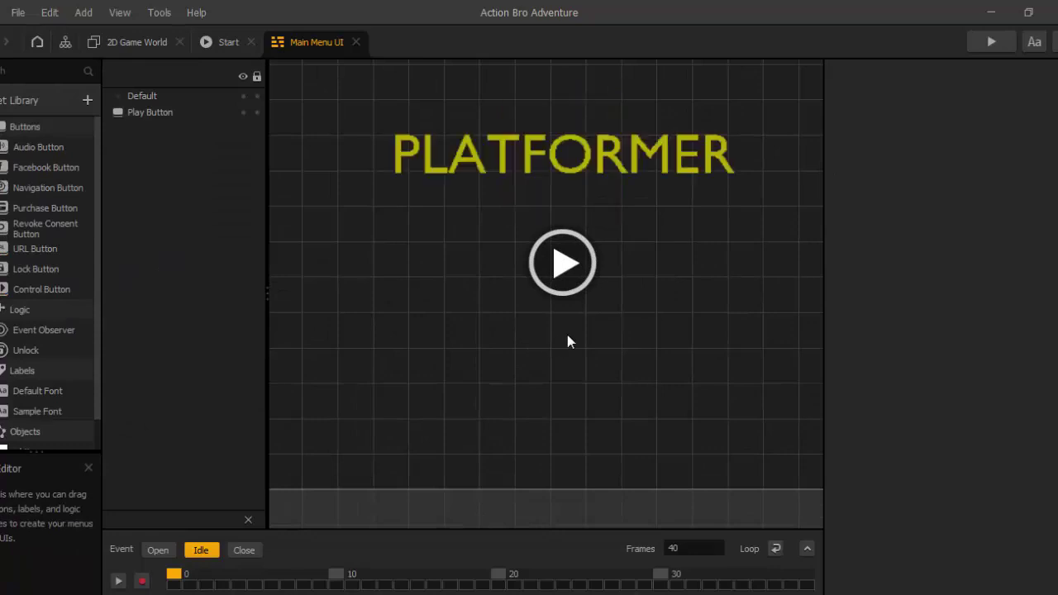
scroll(579, 198, down, 2)
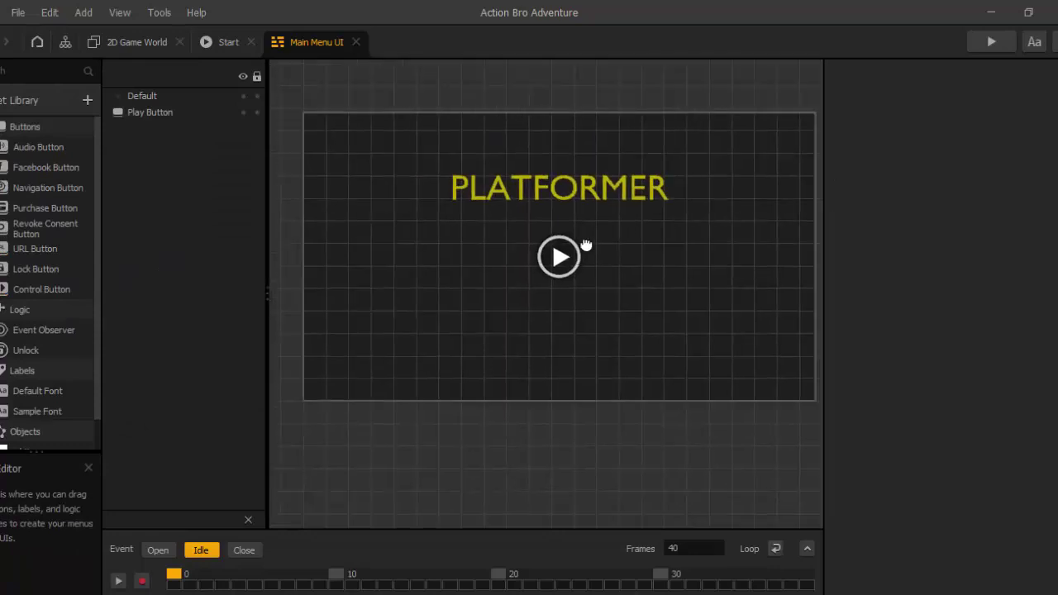
click(494, 197)
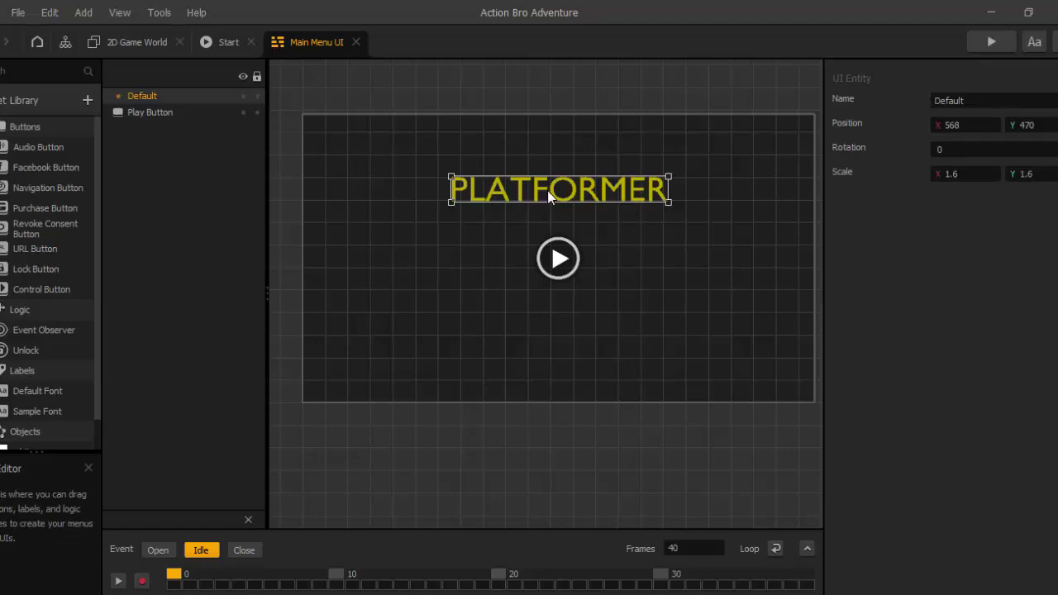
click(557, 256)
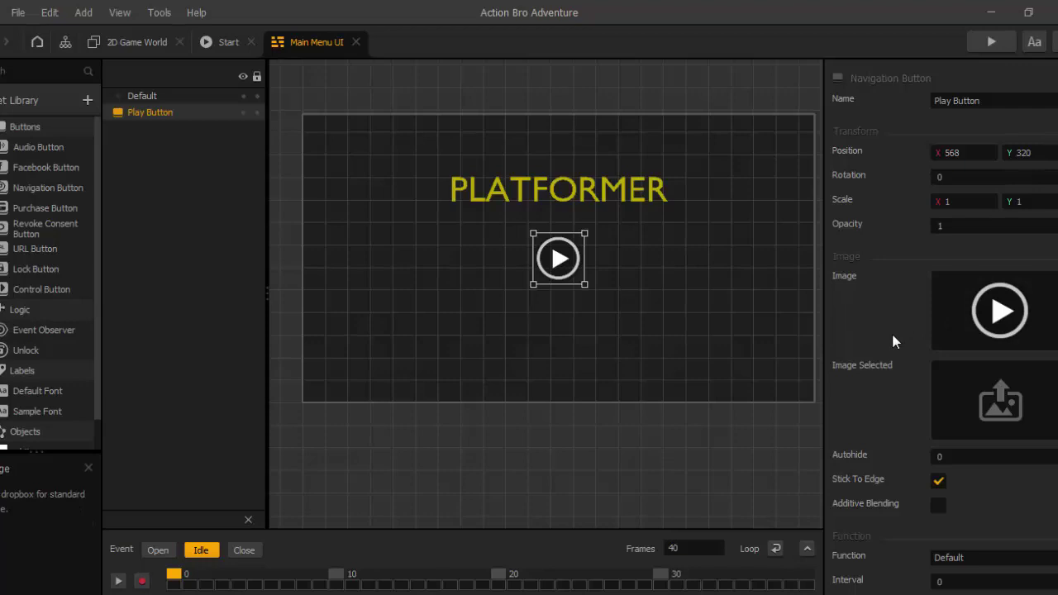
scroll(893, 341, down, 2)
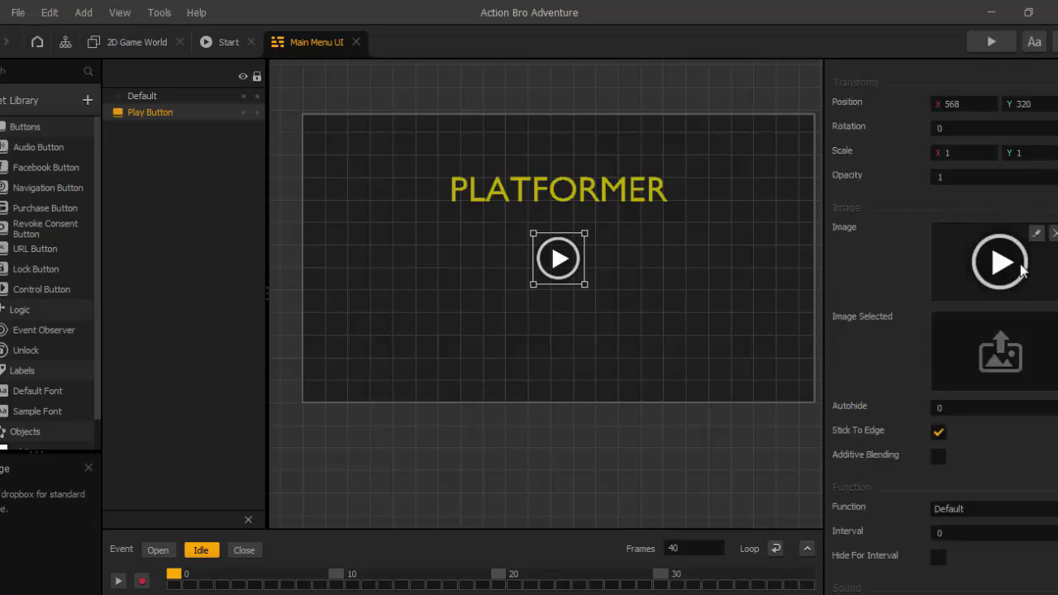
- Replace the play button's image with Group.png from the button images folder
click(1055, 235)
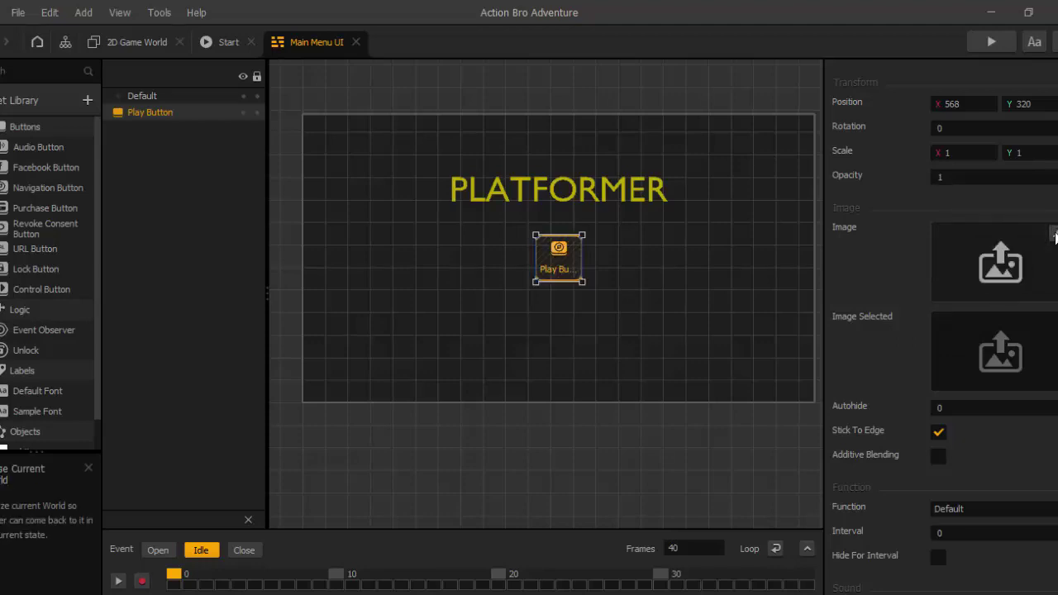
mouse_move(177, 594)
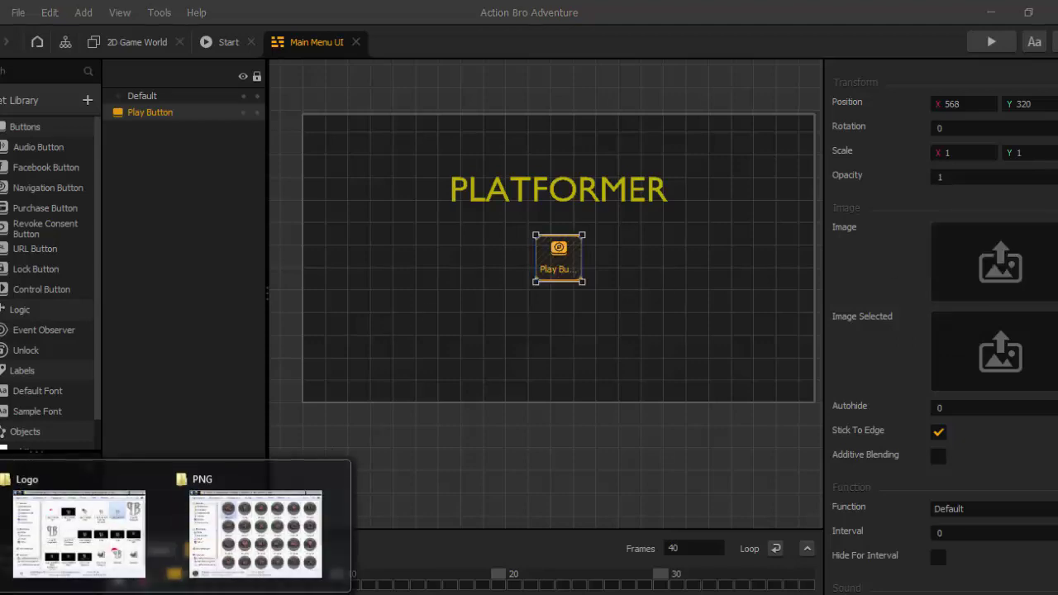
click(290, 558)
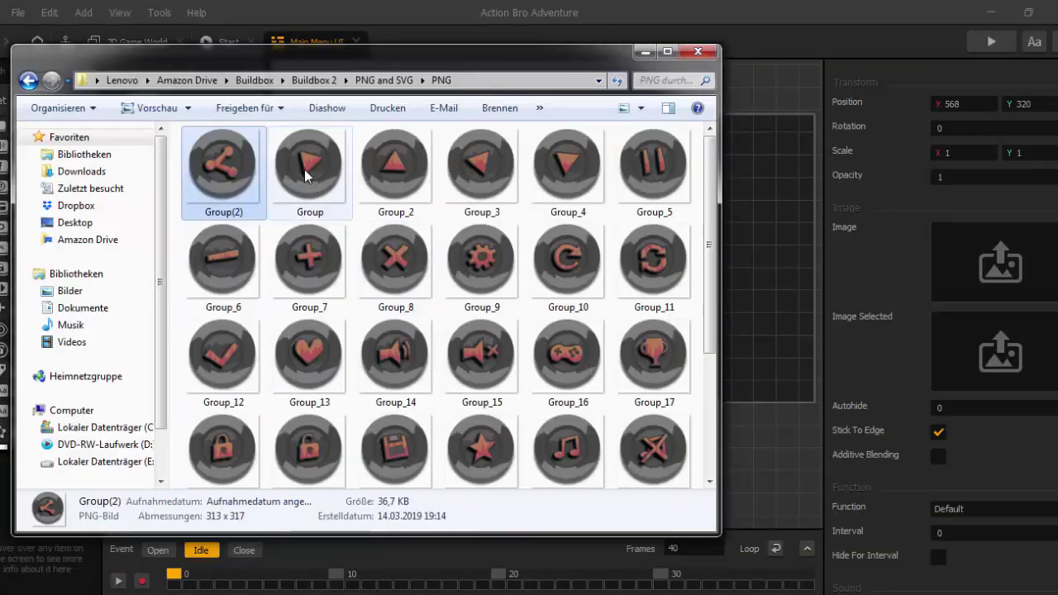
mouse_move(312, 184)
mouse_down()
mouse_move(493, 204)
mouse_move(945, 290)
mouse_move(967, 273)
mouse_move(1022, 270)
mouse_up()
drag(601, 67, 611, 106)
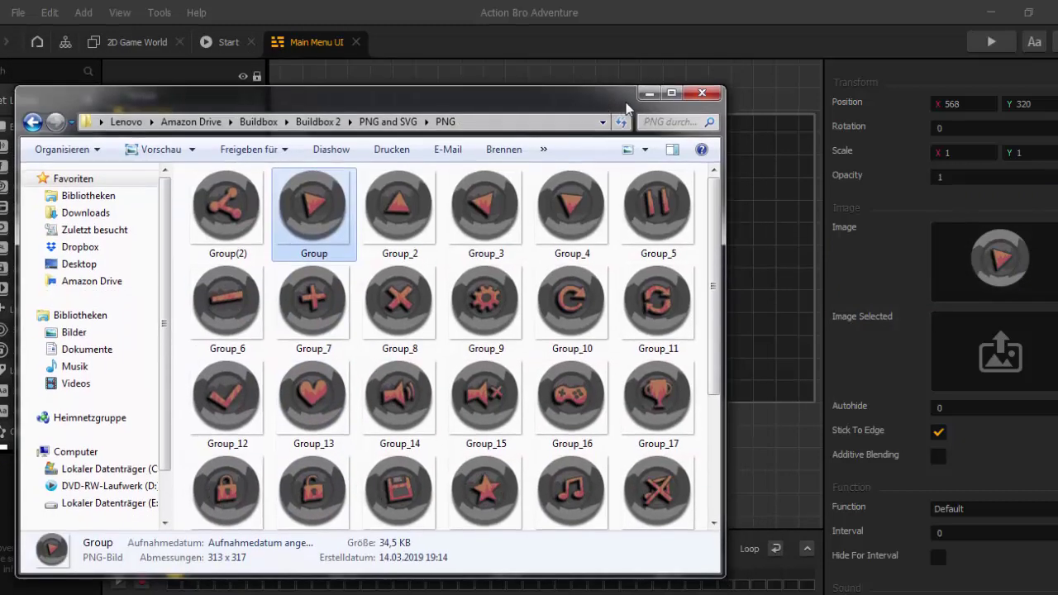
click(657, 95)
- Set the play button's Scale X and Y to 0.5 and nudge it slightly down
click(949, 152)
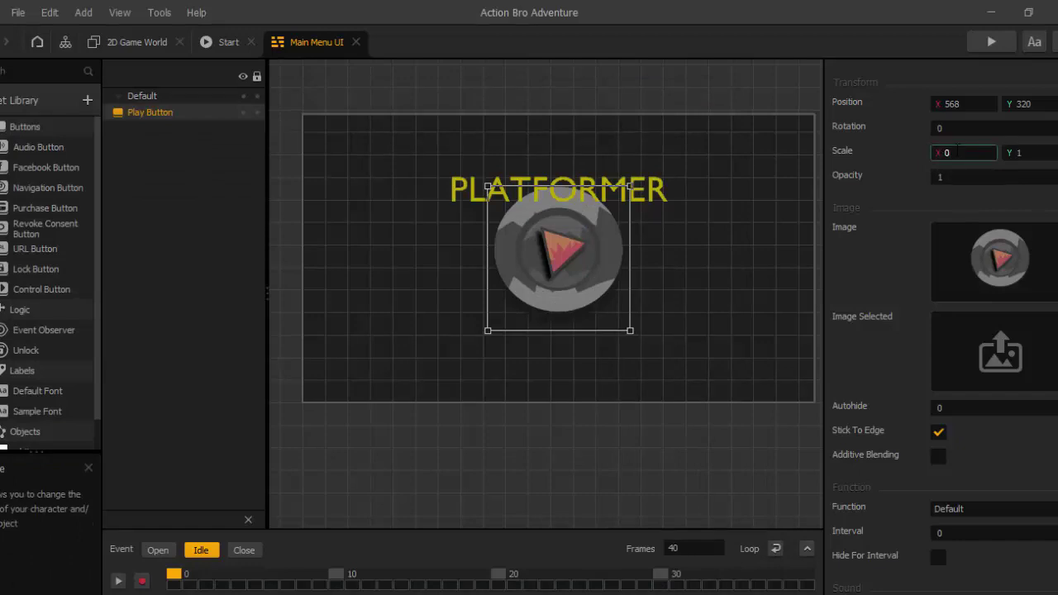
key(Tab)
text(0.5)
key(Return)
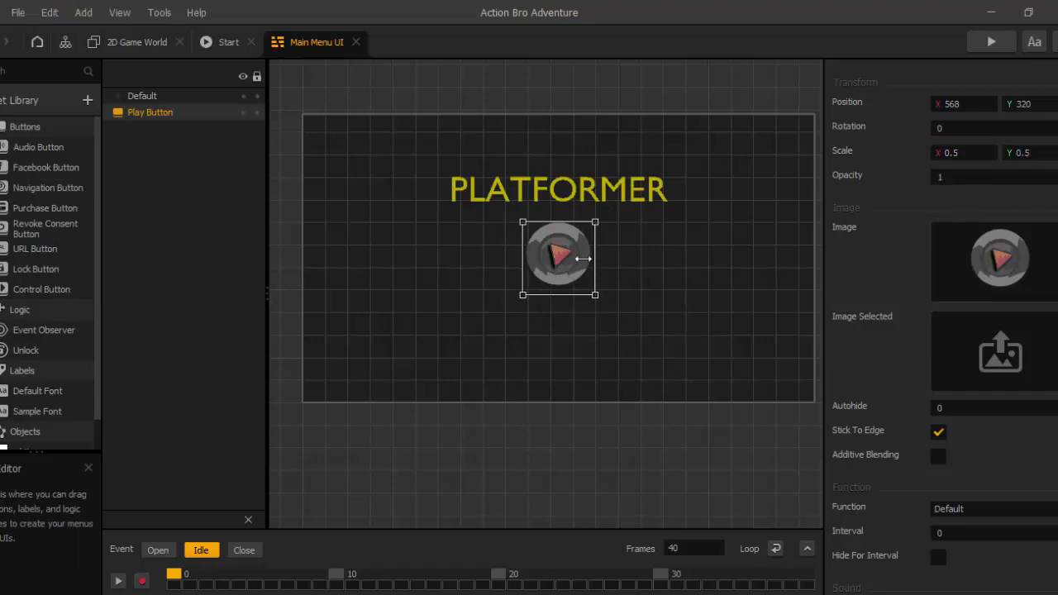
drag(579, 275, 582, 333)
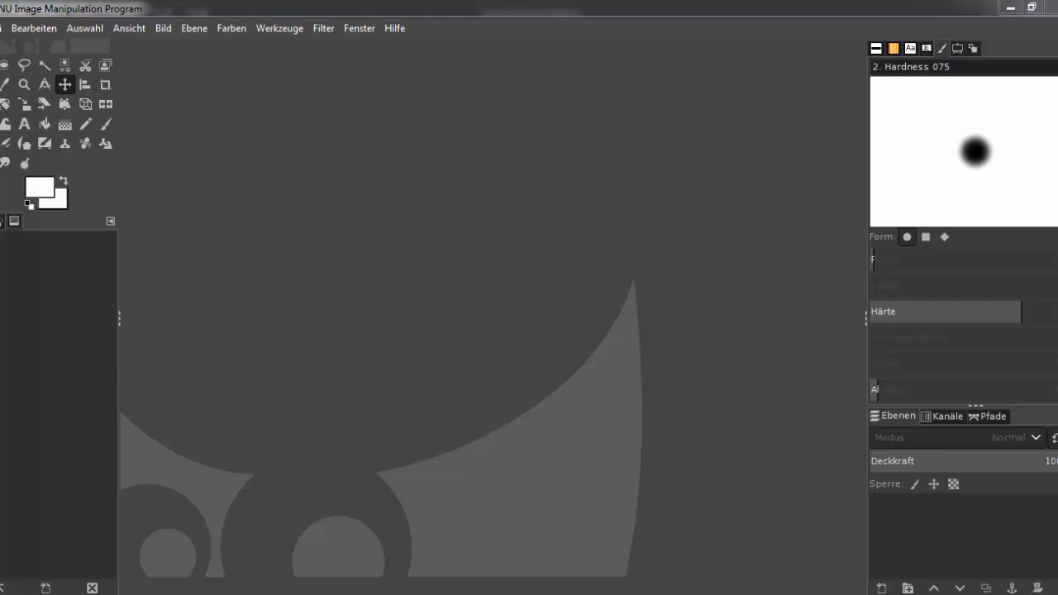
- Open Group.png in GIMP by dragging it from the button images folder
mouse_move(180, 591)
click(220, 551)
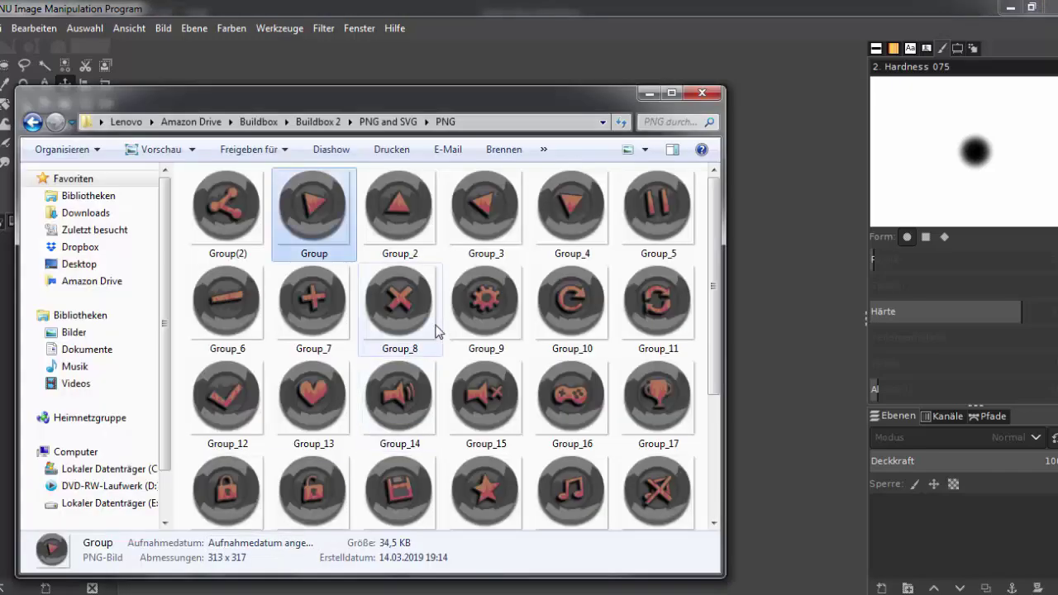
drag(458, 101, 339, 331)
drag(191, 437, 472, 222)
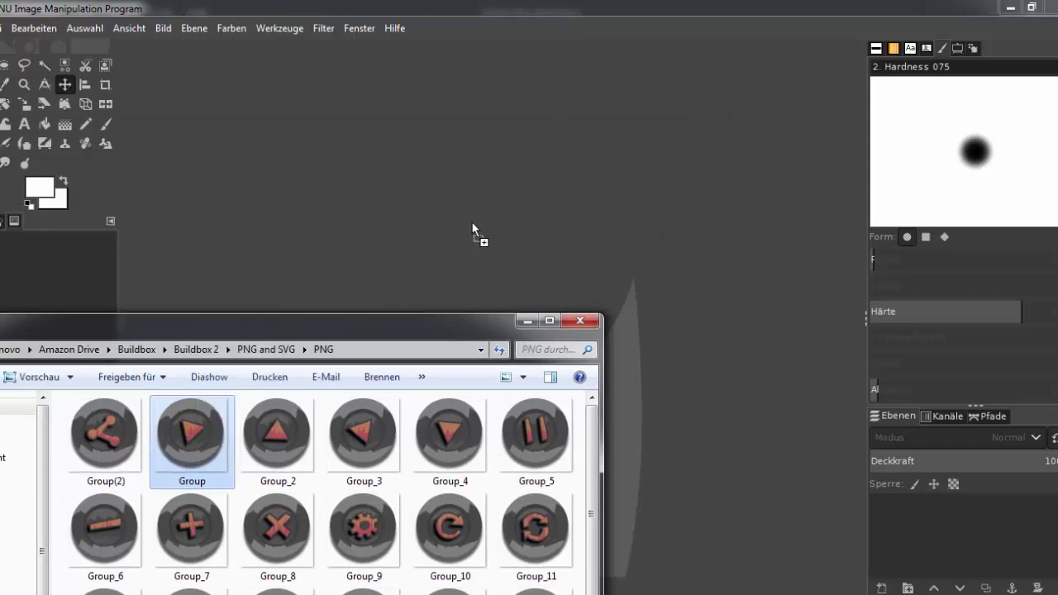
drag(472, 223, 472, 223)
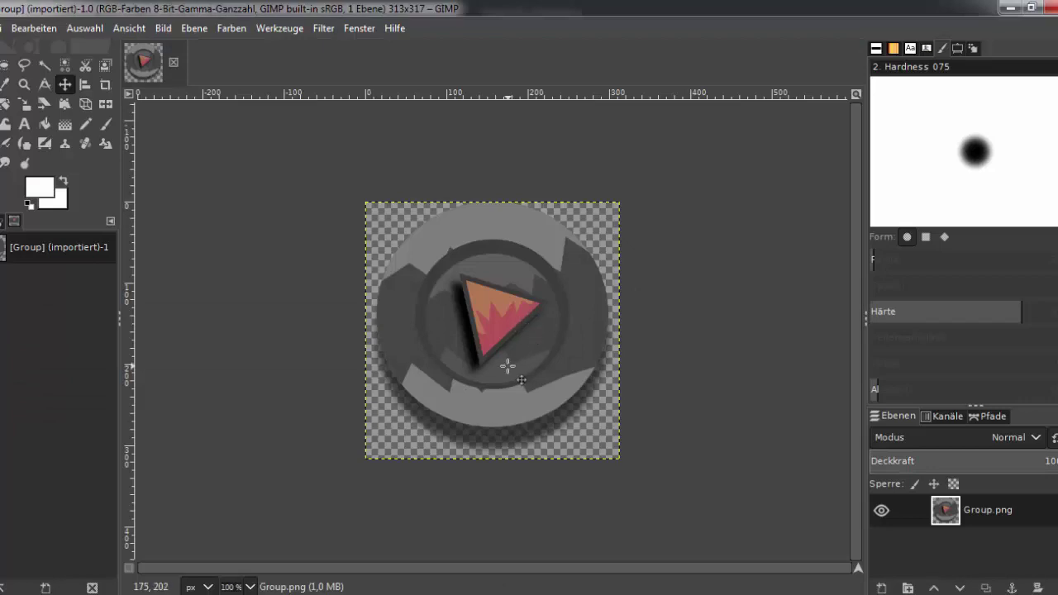
ctrl+scroll(508, 366, up, 2)
middle_drag(524, 307, 533, 345)
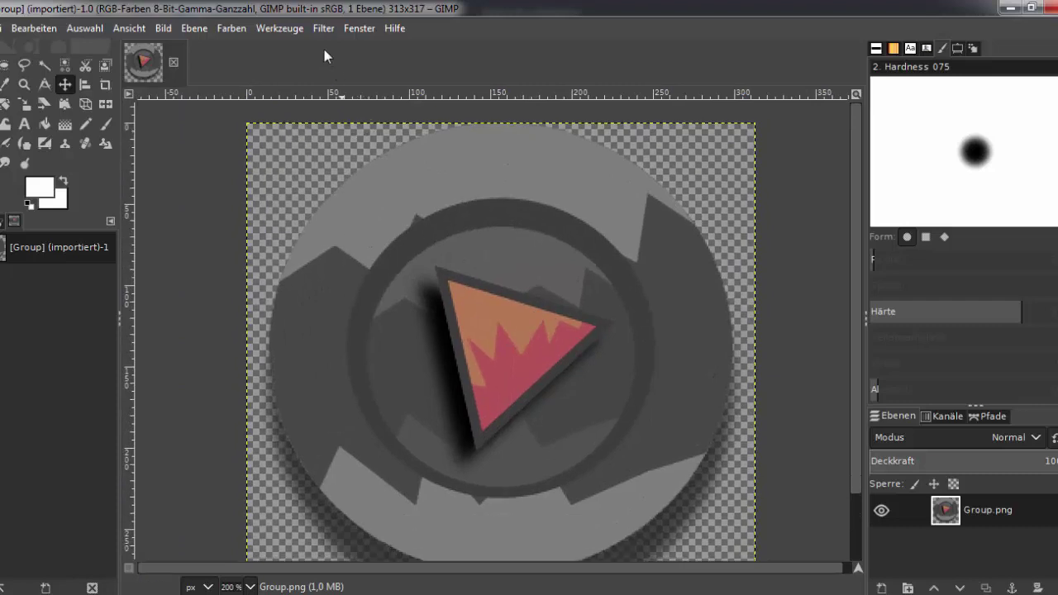
- Darken the image with Colors > Exposure: black level -0.075, exposure -3.095
click(238, 30)
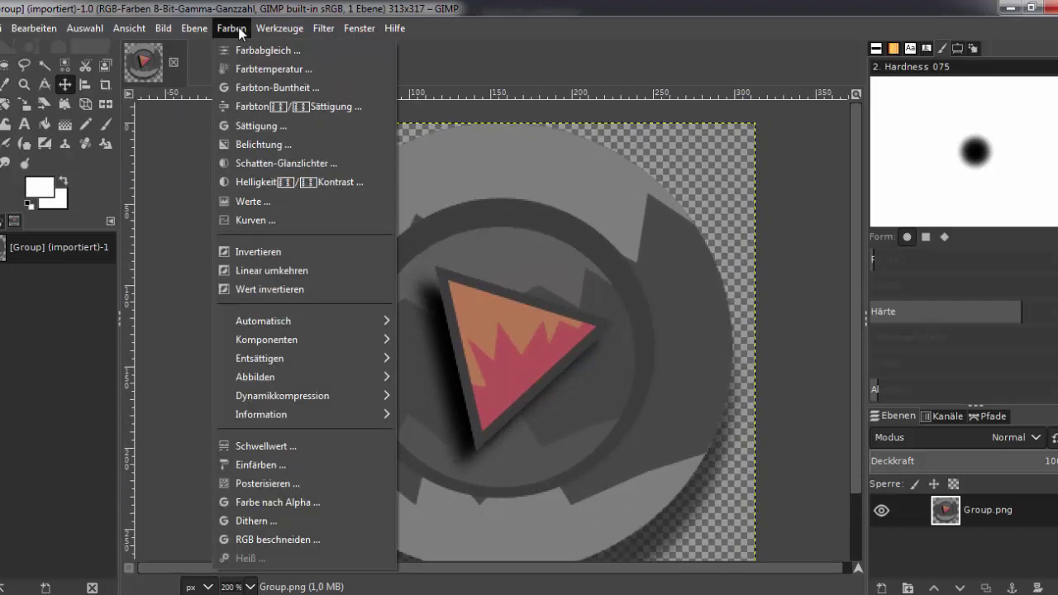
click(261, 144)
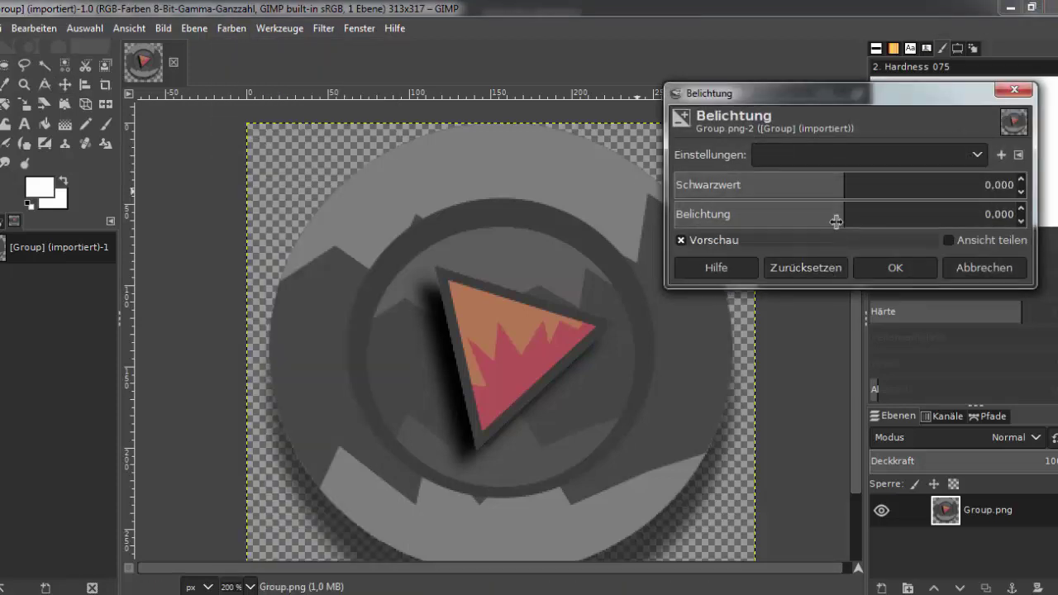
drag(839, 186, 718, 196)
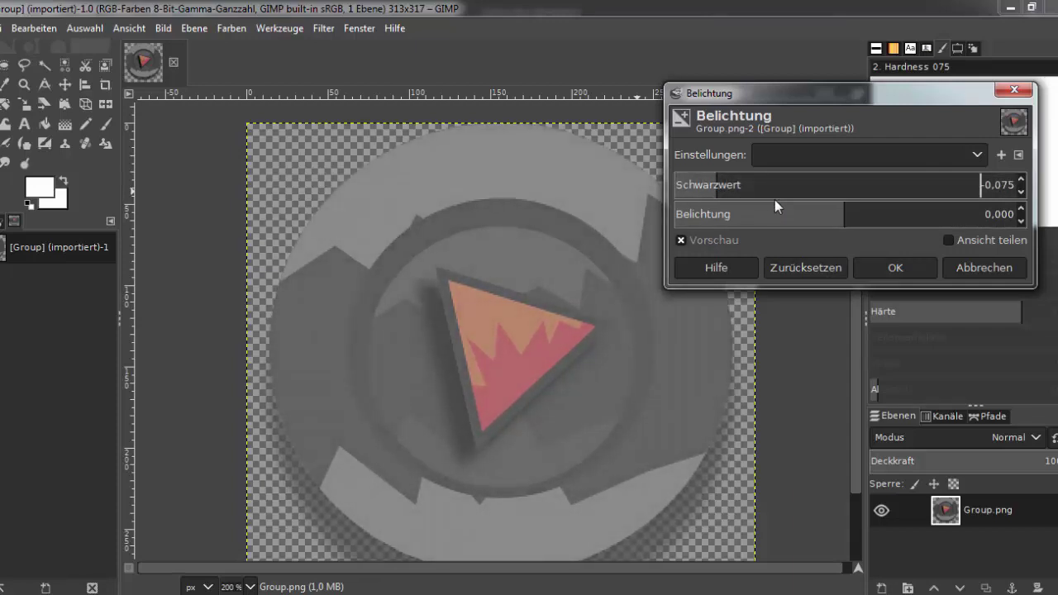
click(834, 214)
drag(834, 214, 792, 224)
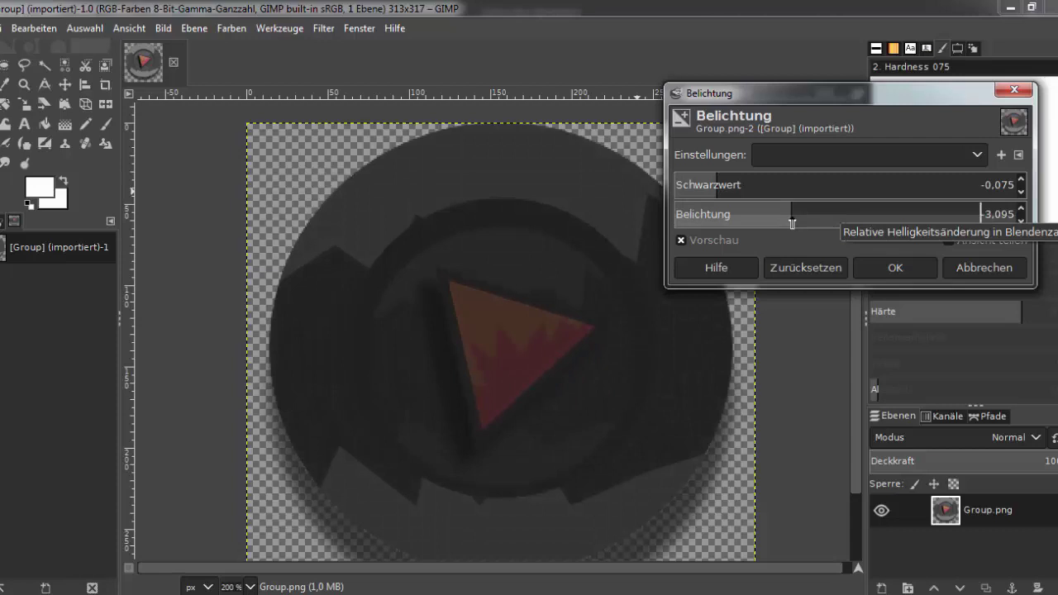
click(896, 267)
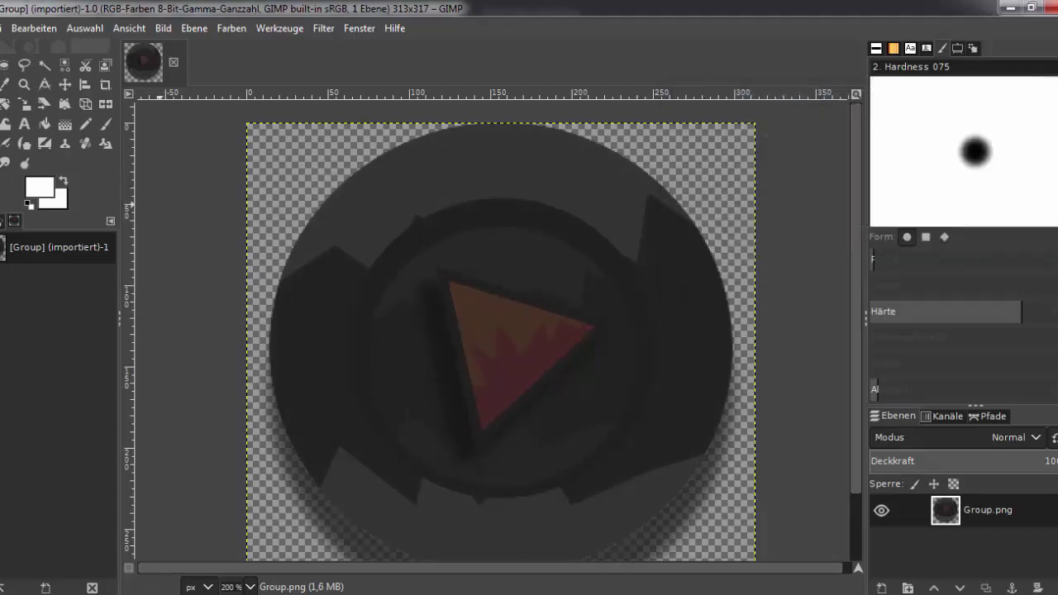
click(2, 28)
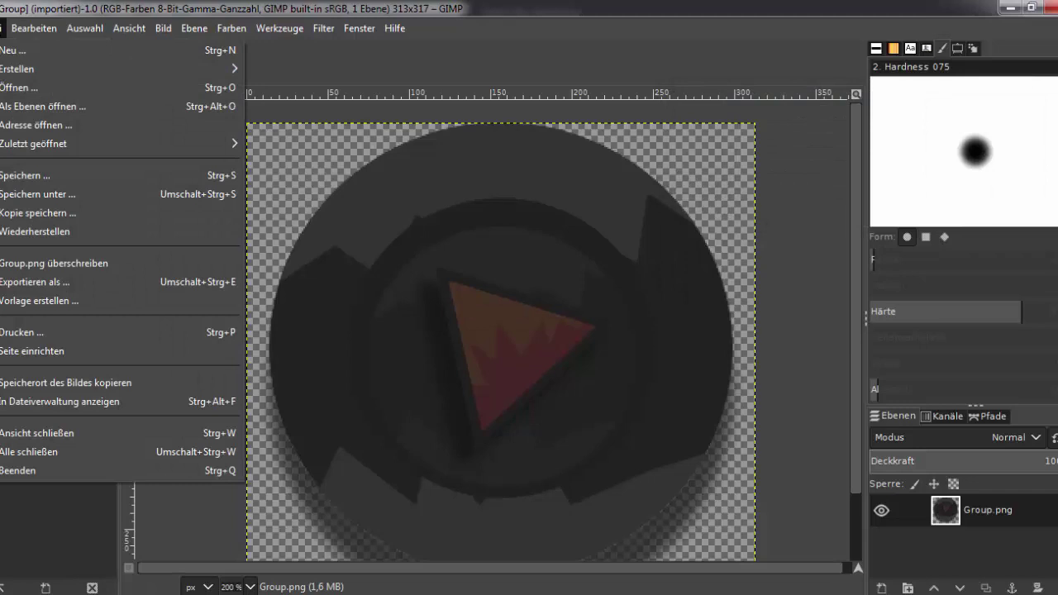
- Export the darkened image as Groupa.png into the PNG folder with compression 9
click(35, 282)
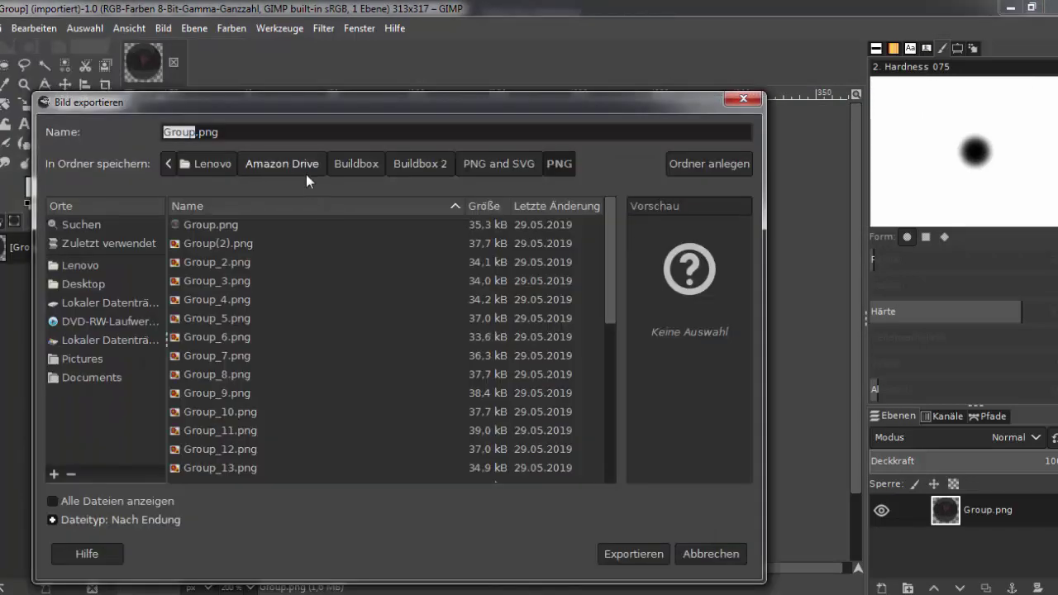
click(231, 133)
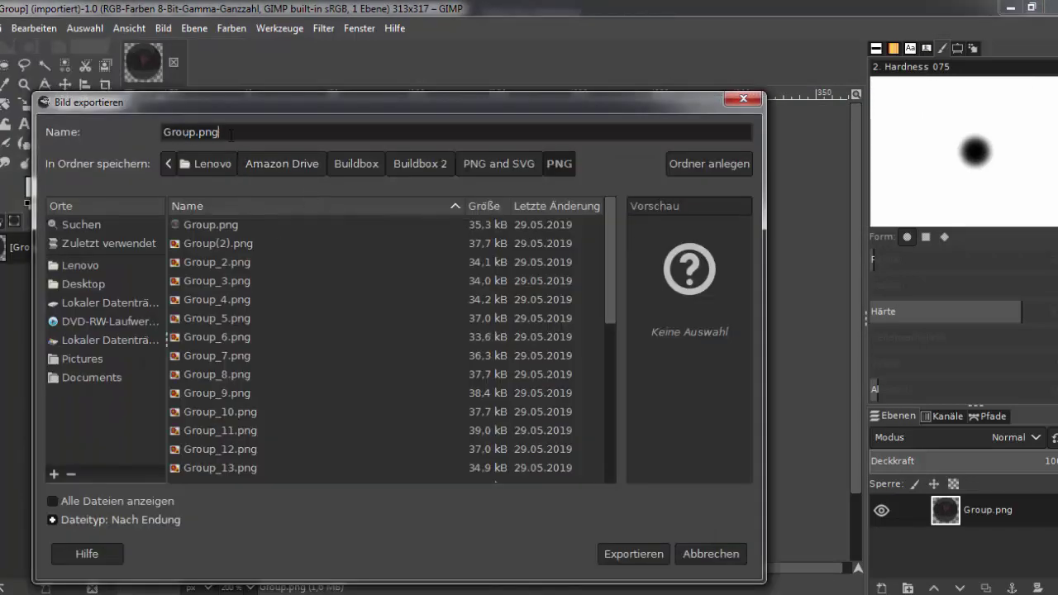
key(Left)
text(_)
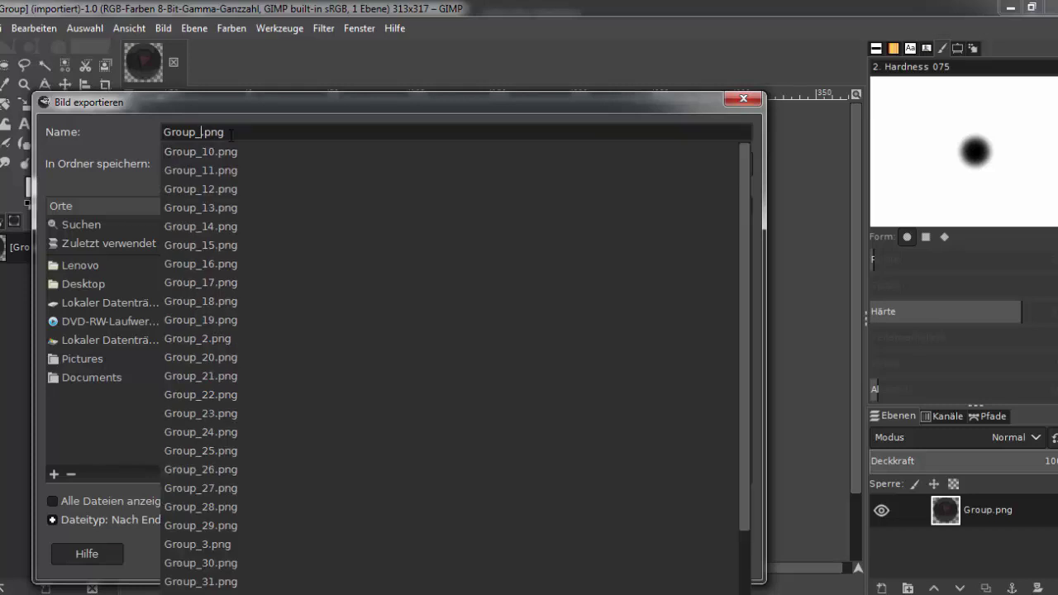
key(BackSpace)
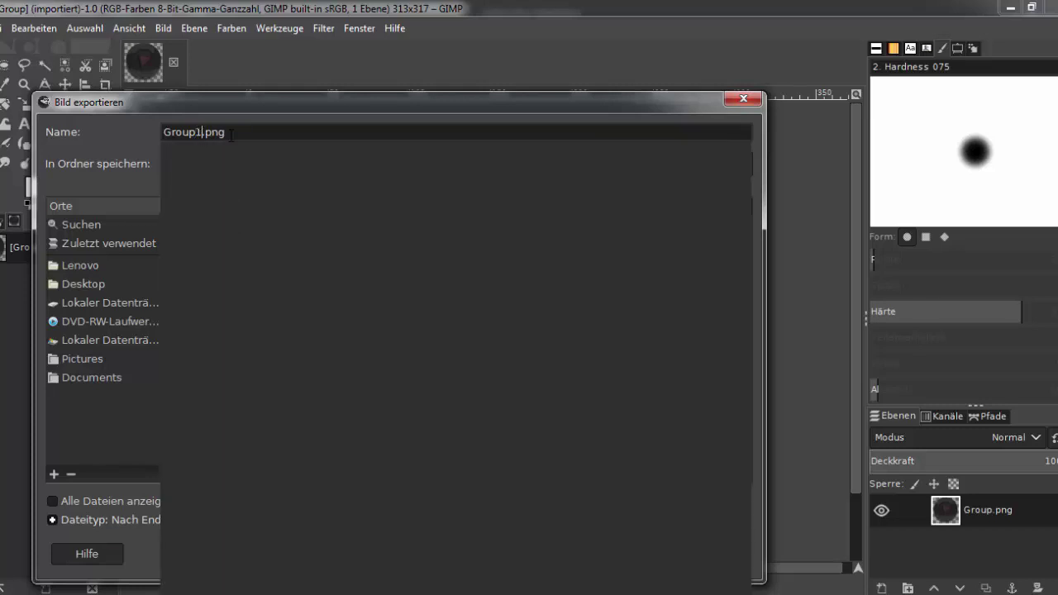
text(1)
key(BackSpace)
text(a)
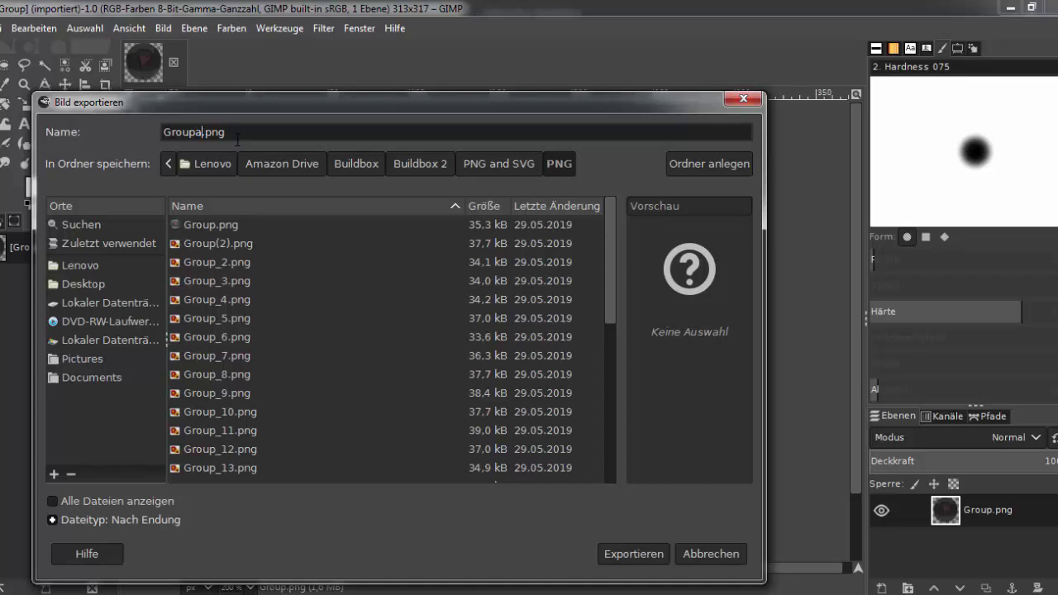
click(650, 559)
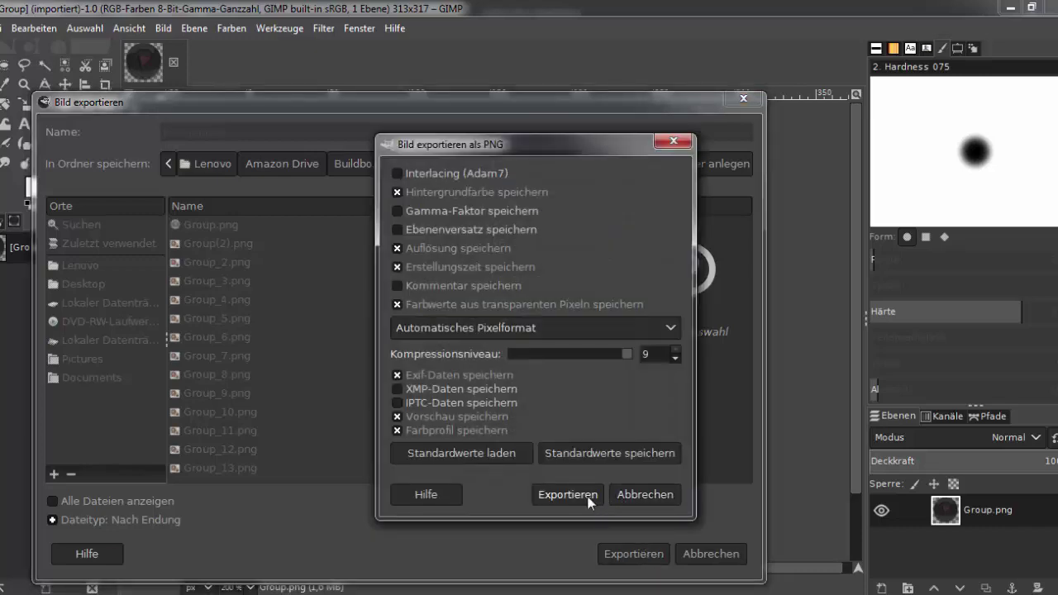
click(586, 493)
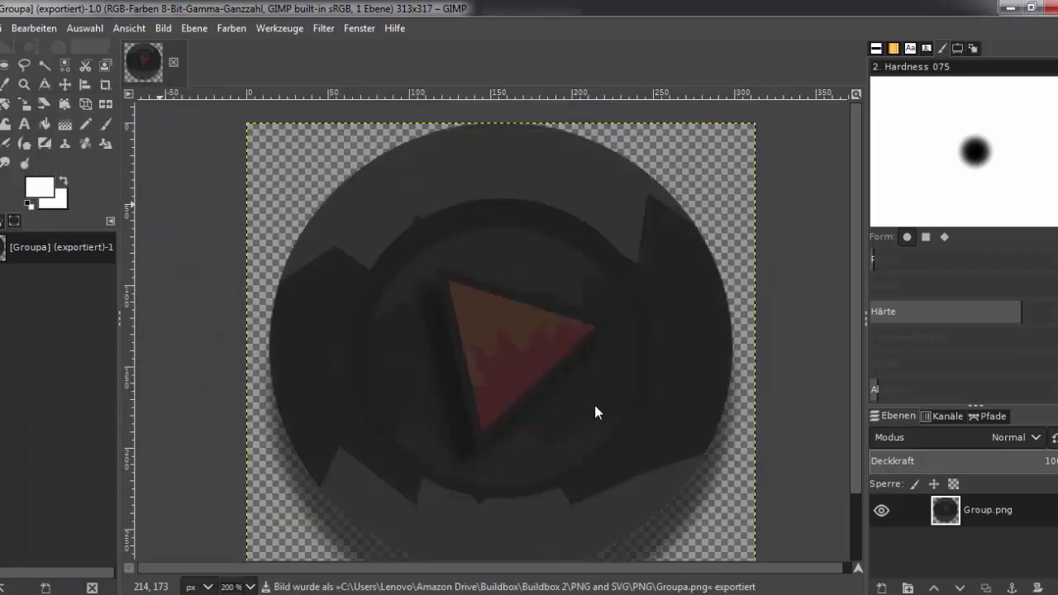
- Set Groupa.png as the Play Button's Image Selected picture in Buildbox
click(1010, 8)
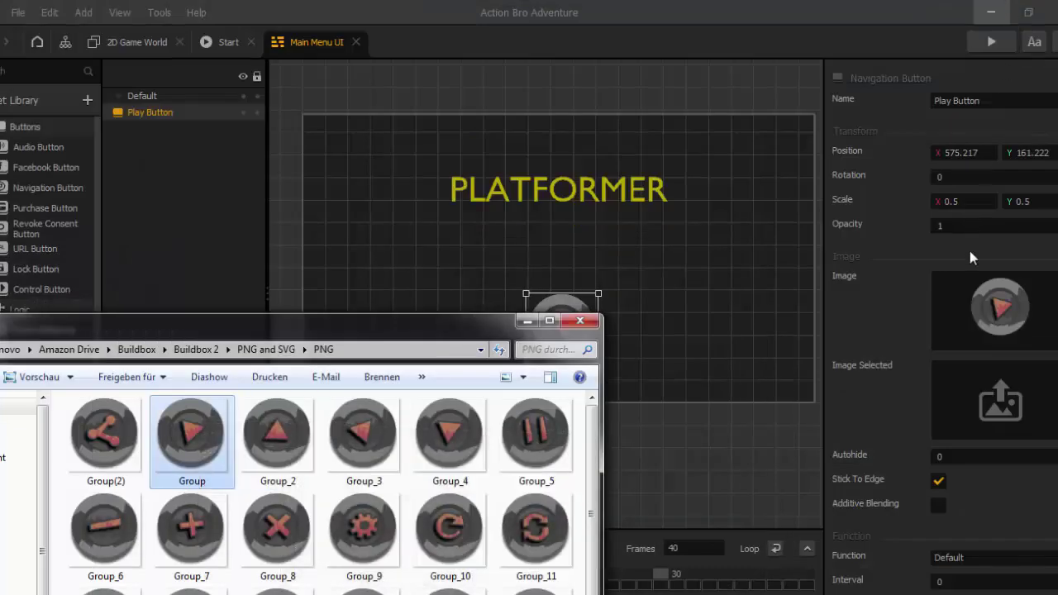
drag(492, 330, 639, 124)
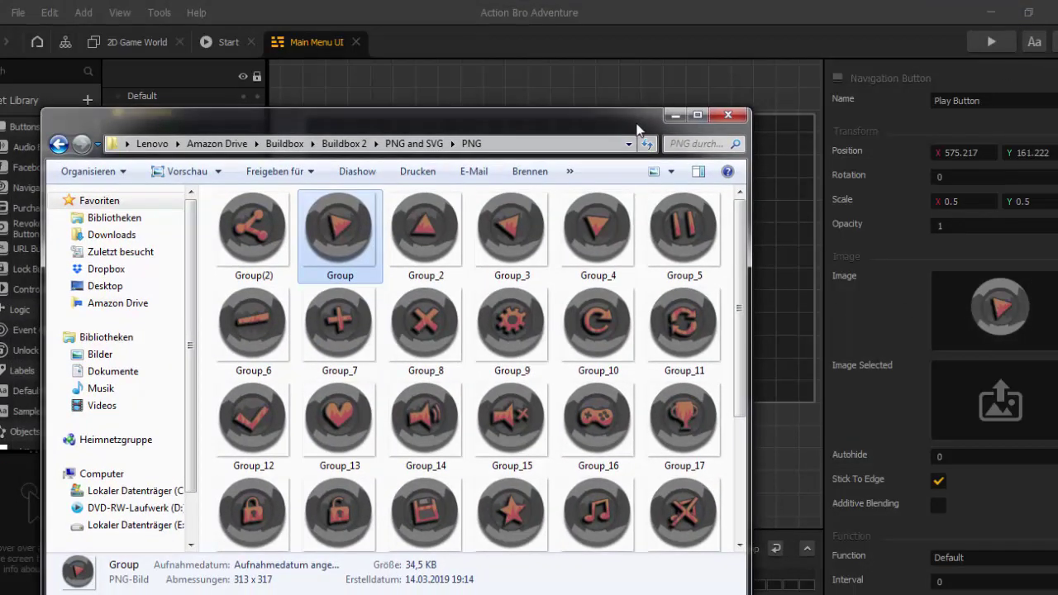
scroll(420, 306, down, 3)
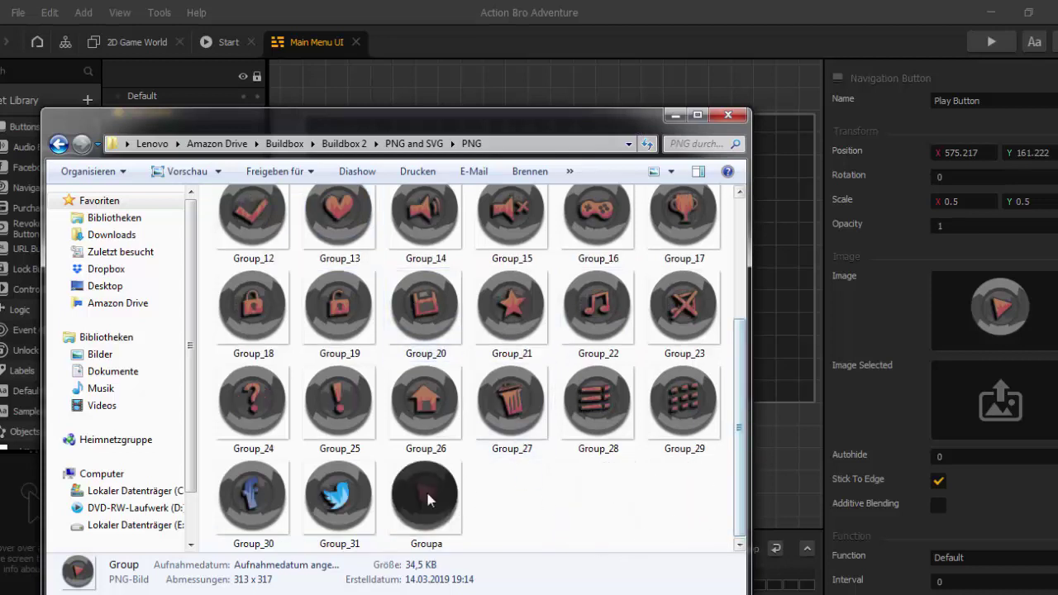
click(426, 499)
drag(455, 496, 998, 402)
click(857, 306)
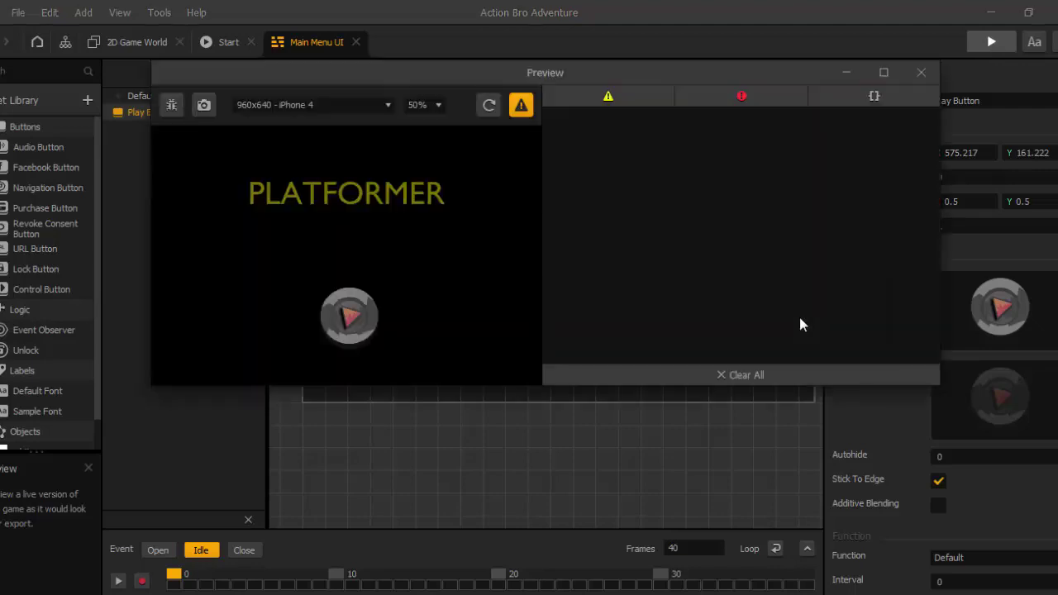
- Test the play button and a player jump in the preview, then close it
click(350, 317)
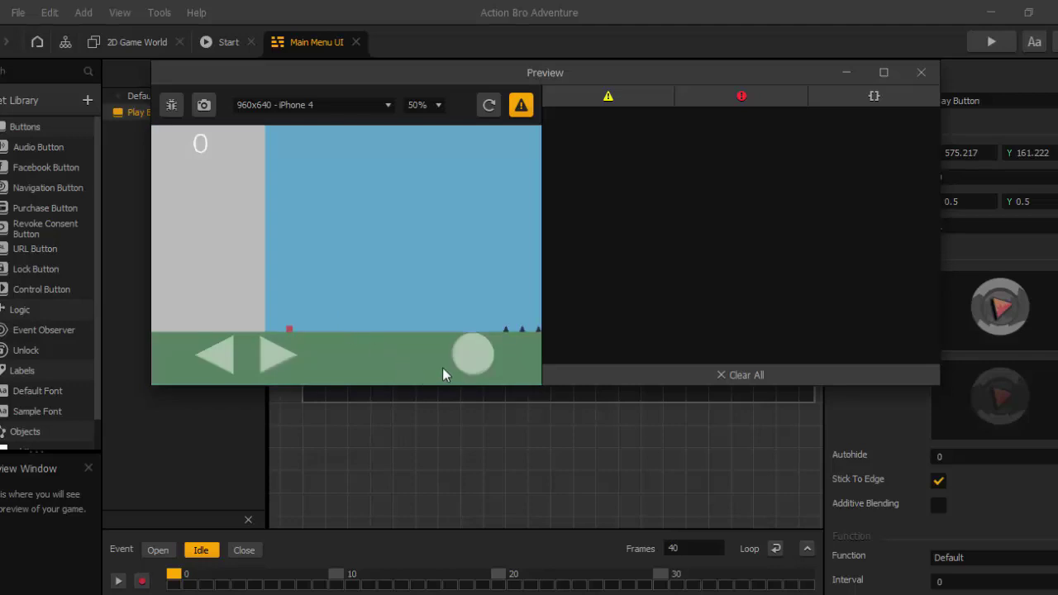
click(460, 354)
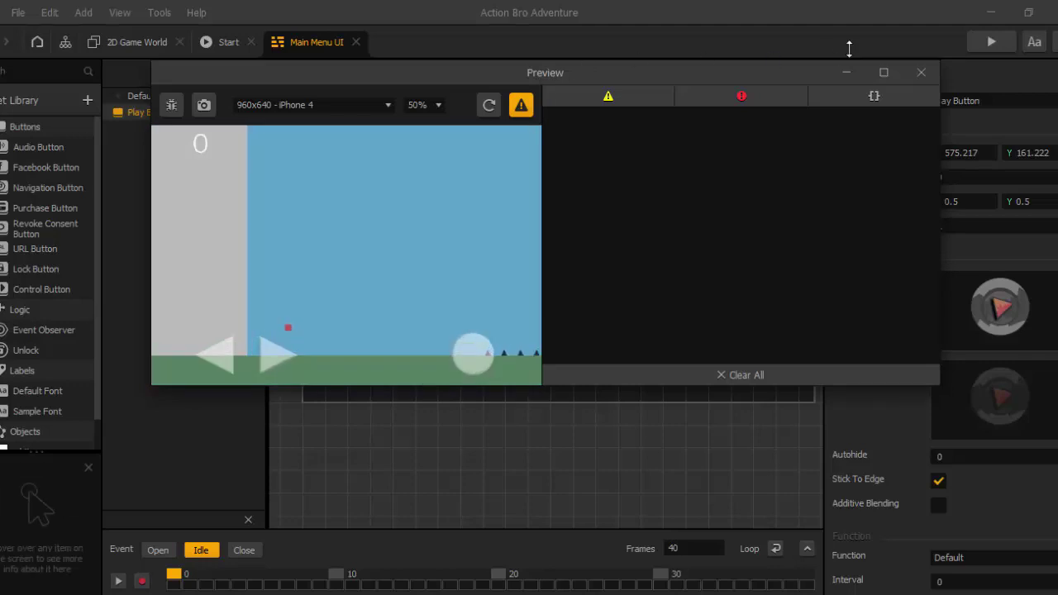
click(919, 74)
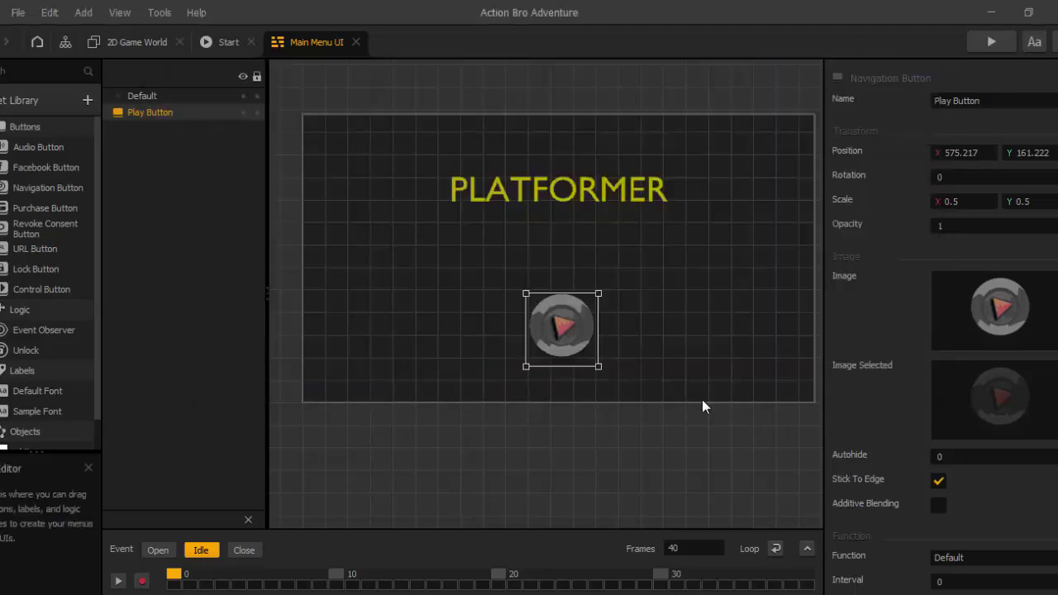
scroll(707, 412, up, 2)
scroll(705, 411, down, 3)
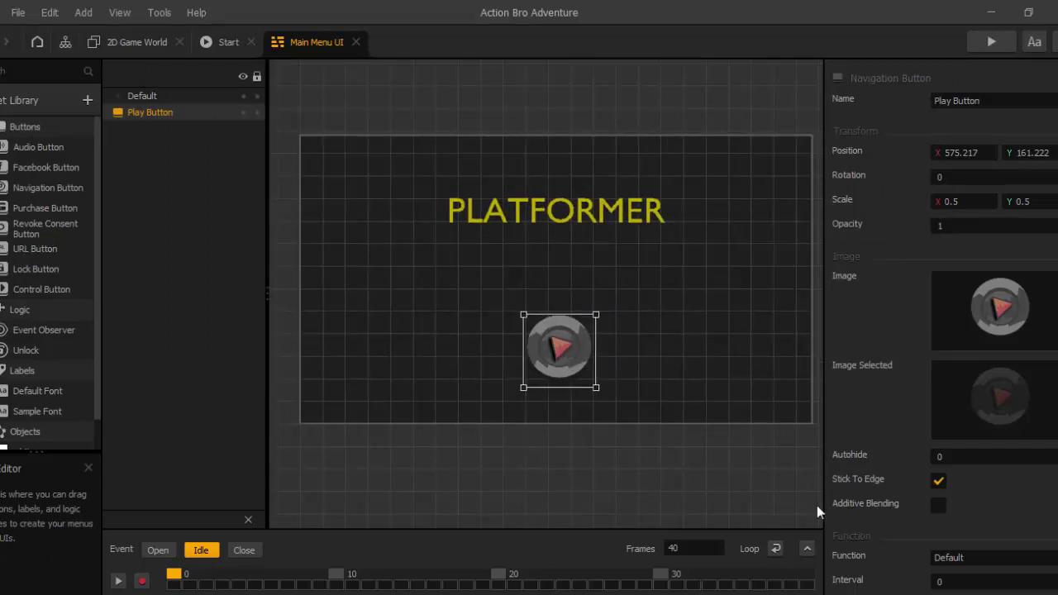
- Expand the animation timeline panel and bring the whole menu canvas into view
click(807, 548)
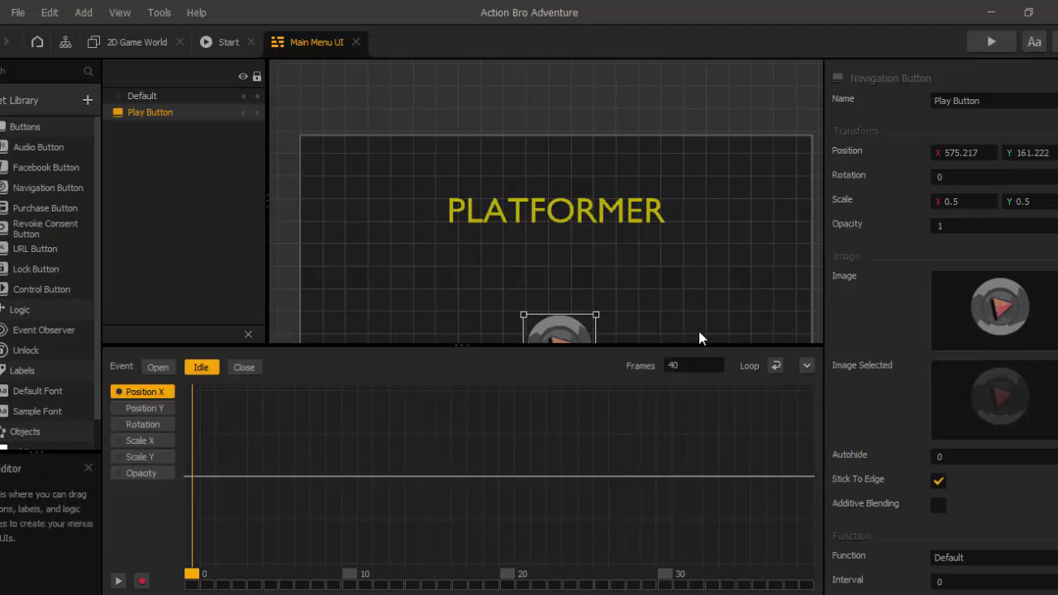
scroll(693, 318, down, 2)
middle_drag(661, 224, 649, 183)
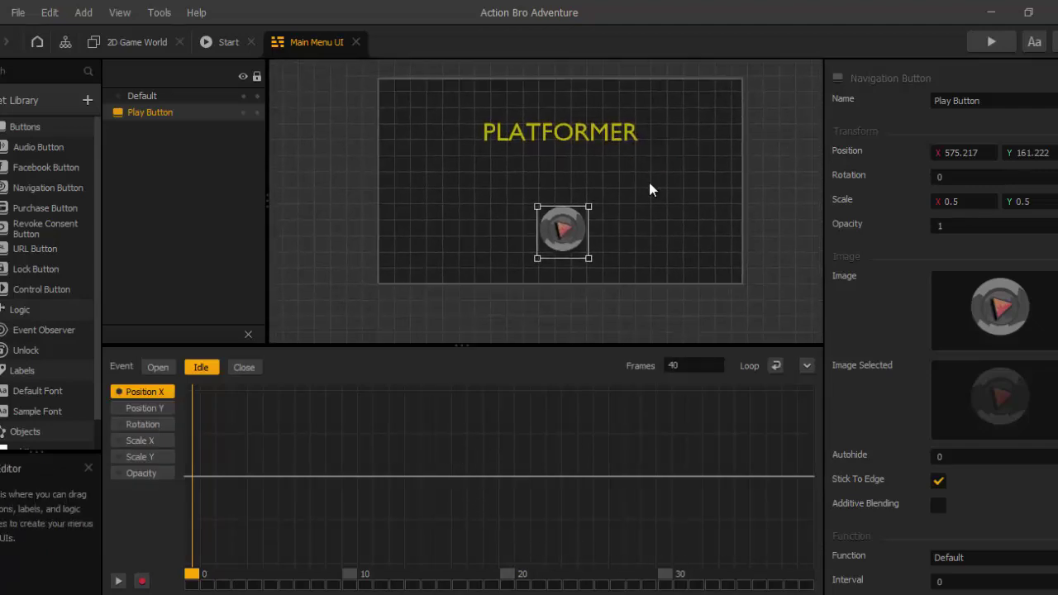
scroll(649, 190, up, 2)
middle_drag(620, 221, 634, 223)
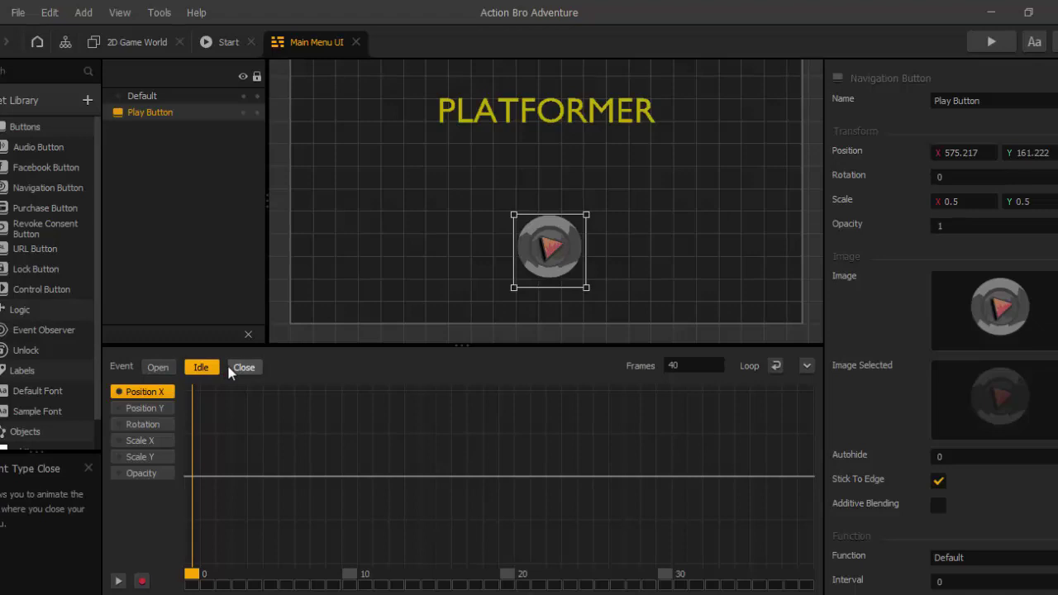
- Set the Play Button's Open event animation length to 100 frames
click(160, 372)
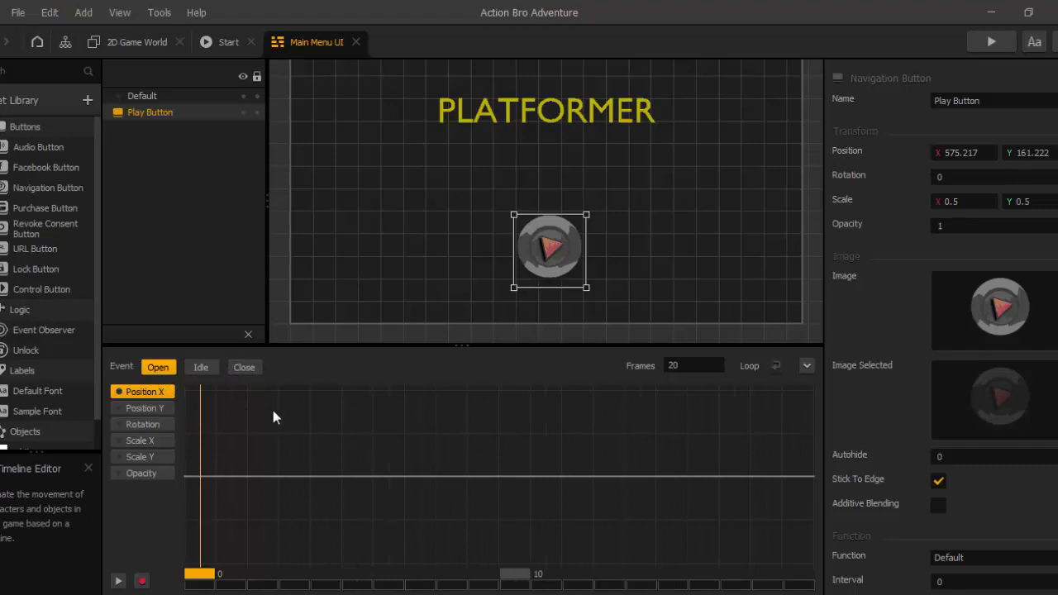
click(690, 365)
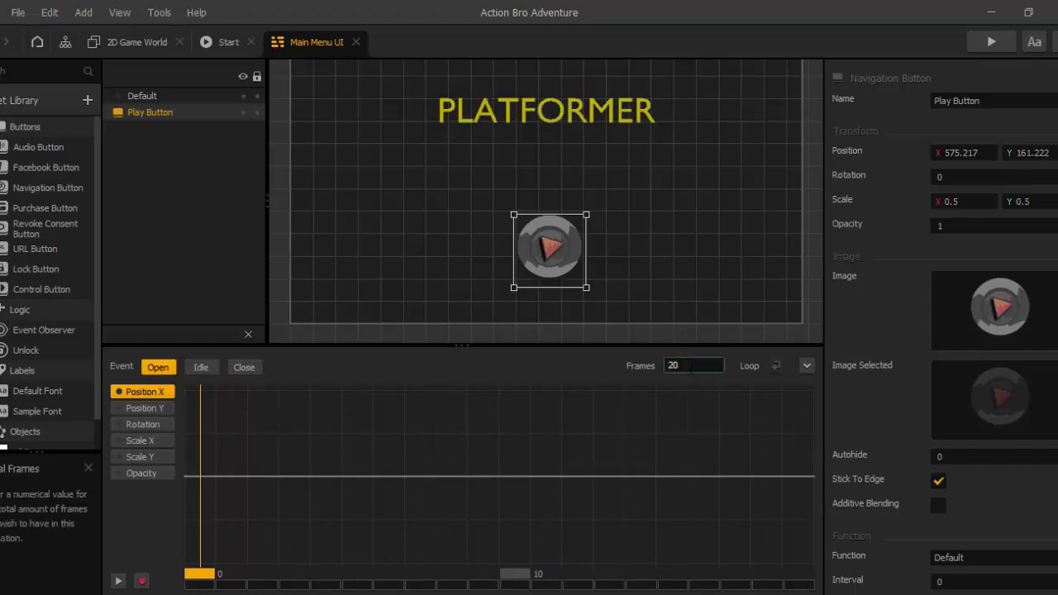
key(BackSpace)
key(BackSpace)
text(100)
key(Return)
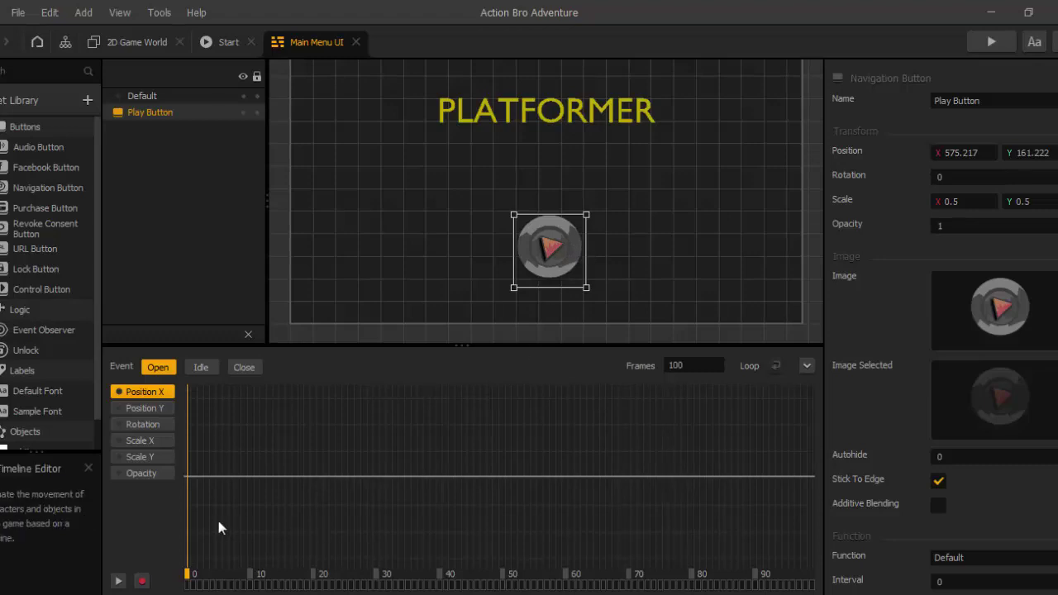
- Record Opacity keyframes: 0 at frame 0 and 1 at frame 10
click(154, 477)
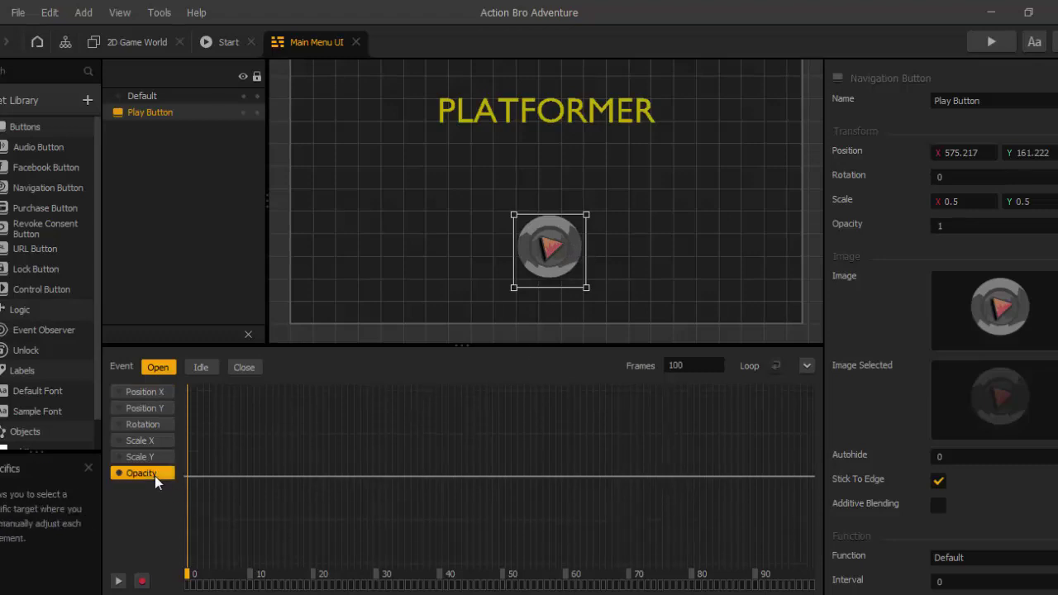
click(143, 581)
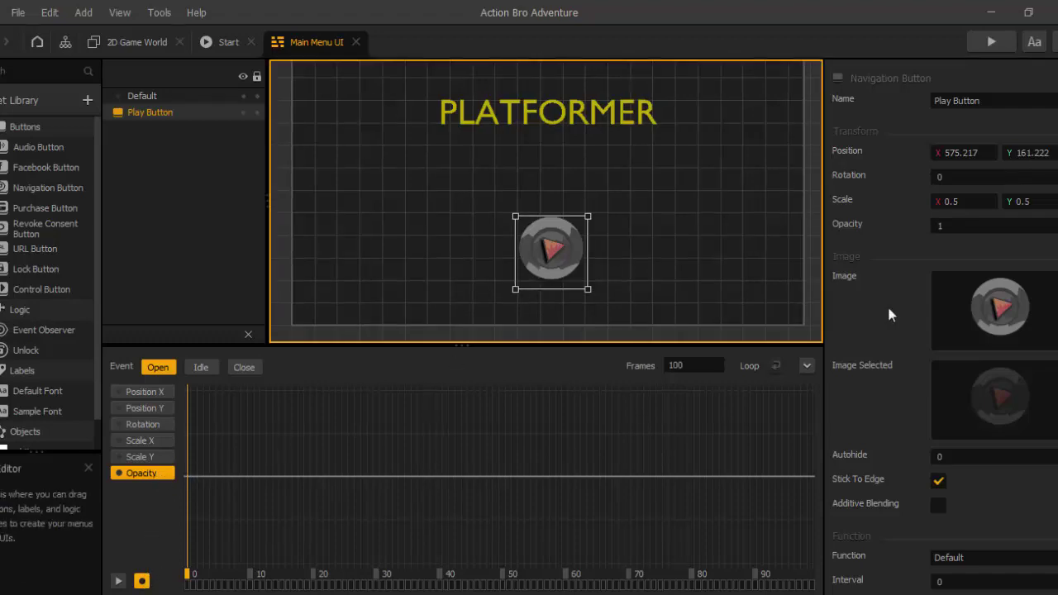
click(955, 231)
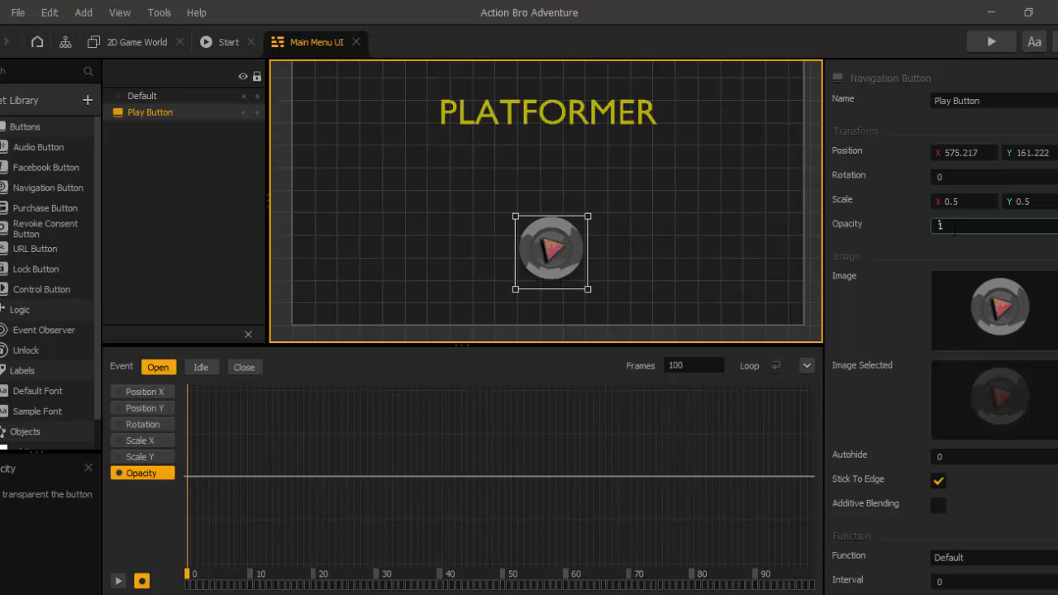
key(BackSpace)
text(0)
key(Return)
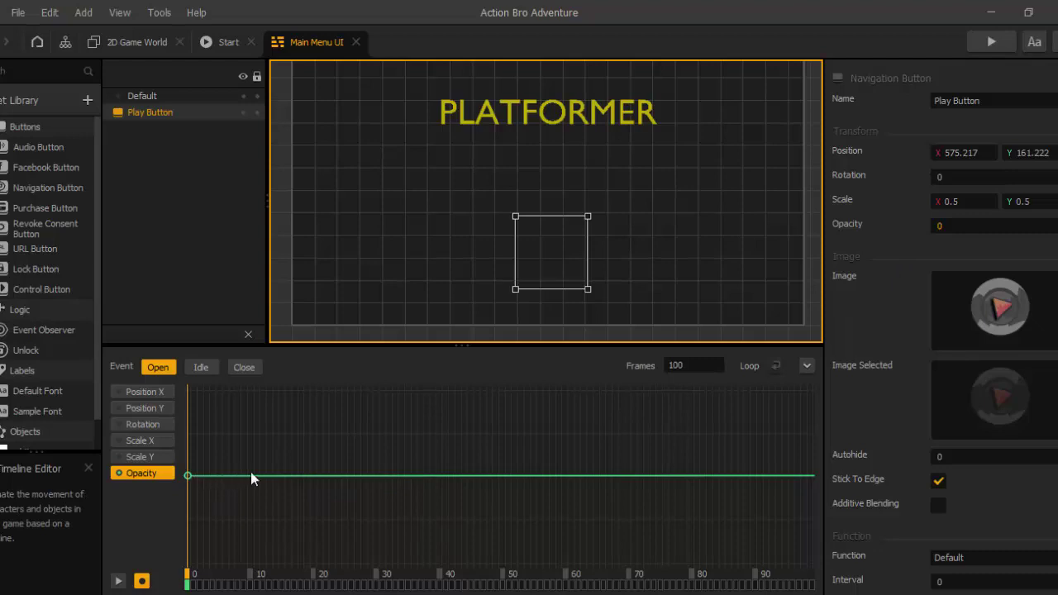
click(251, 573)
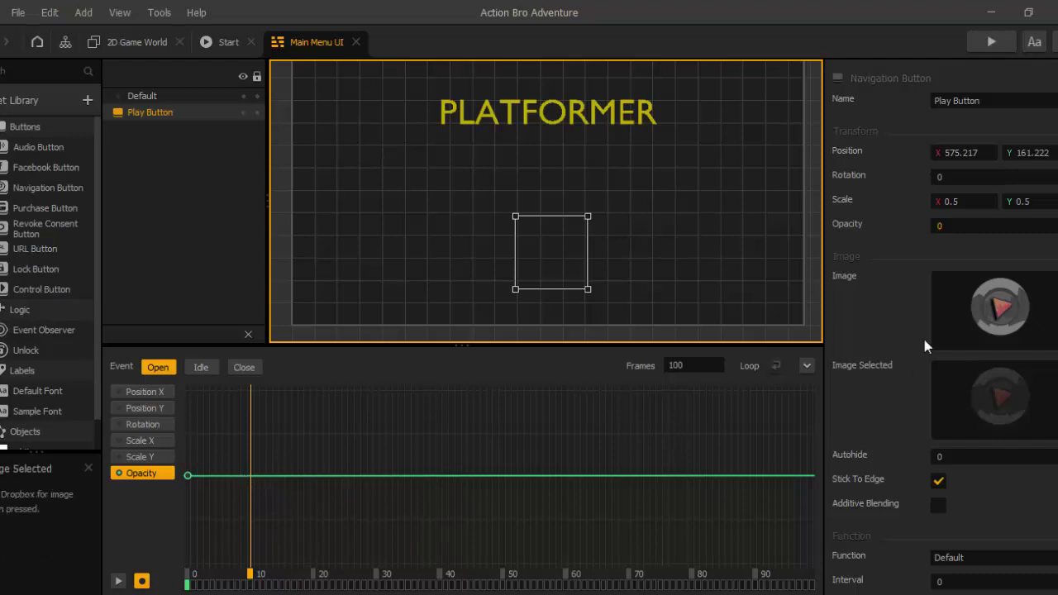
click(962, 231)
text(1)
key(Return)
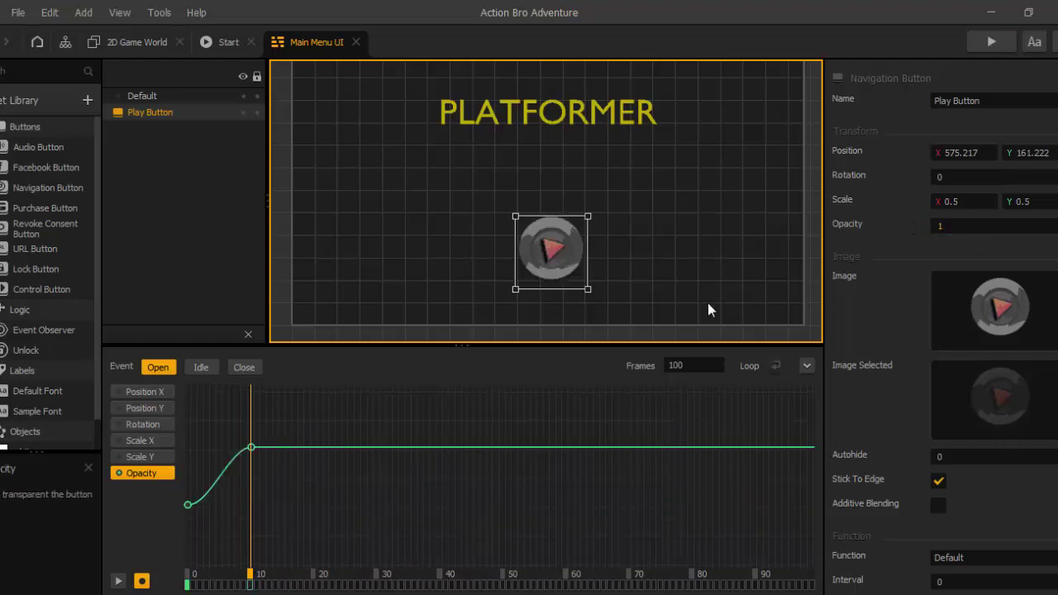
click(142, 581)
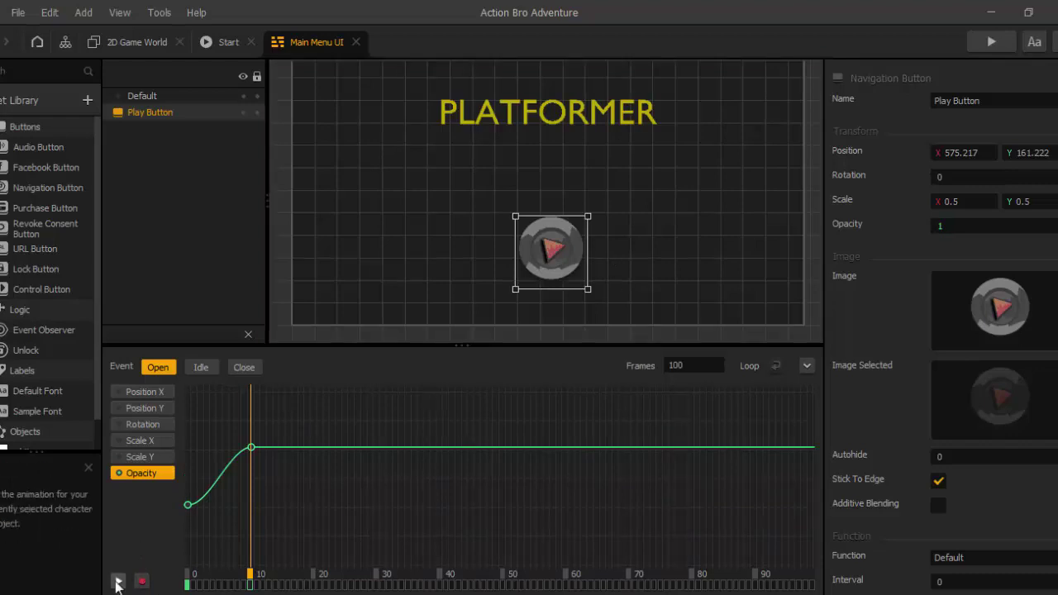
- Play back the Open fade-in, rewind to frame 0, and play it again
click(117, 581)
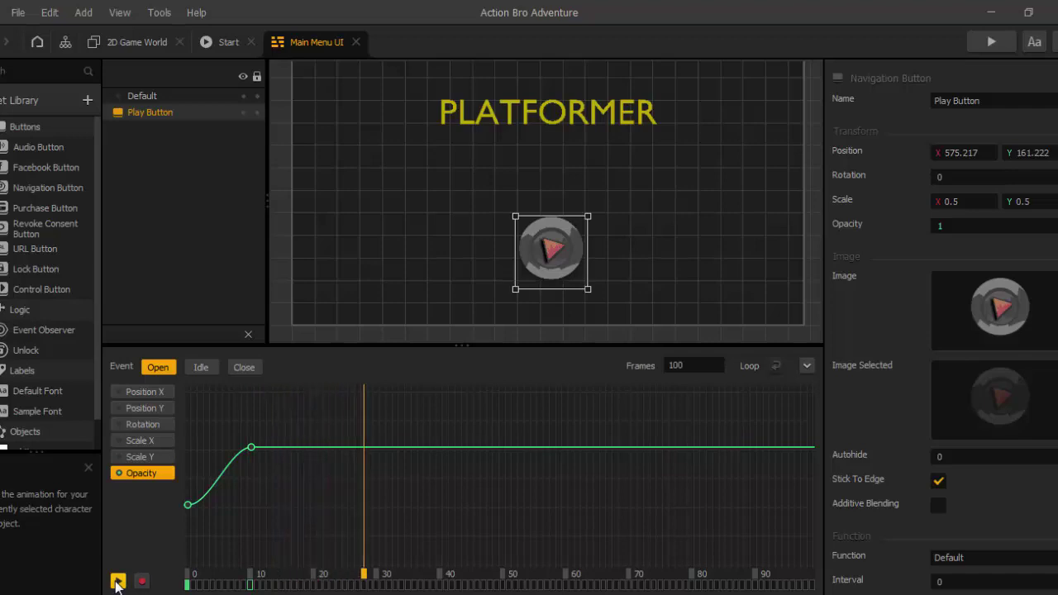
drag(392, 538, 228, 569)
drag(383, 582, 206, 581)
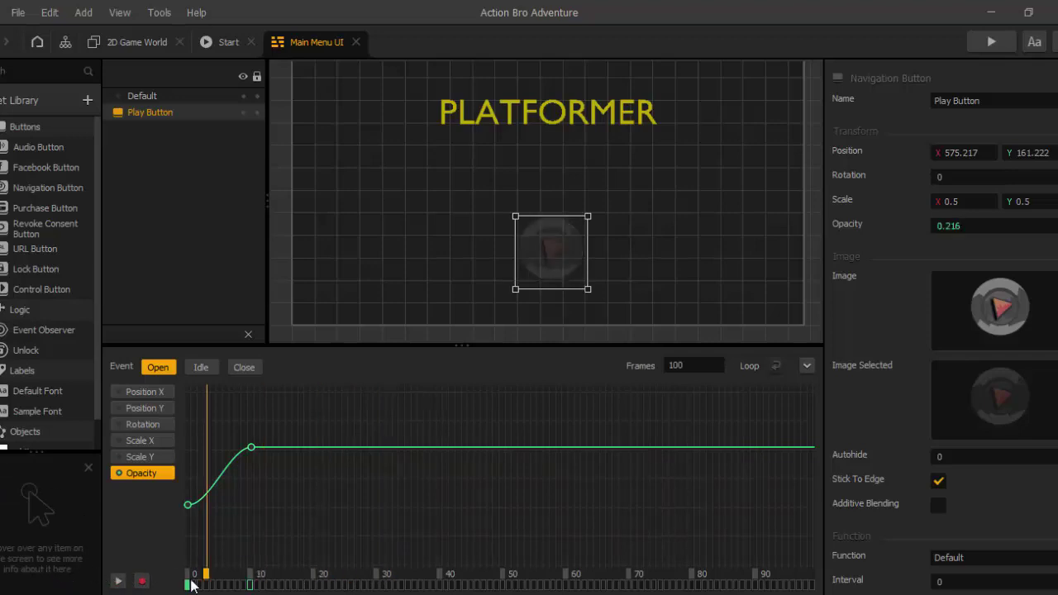
drag(208, 581, 161, 581)
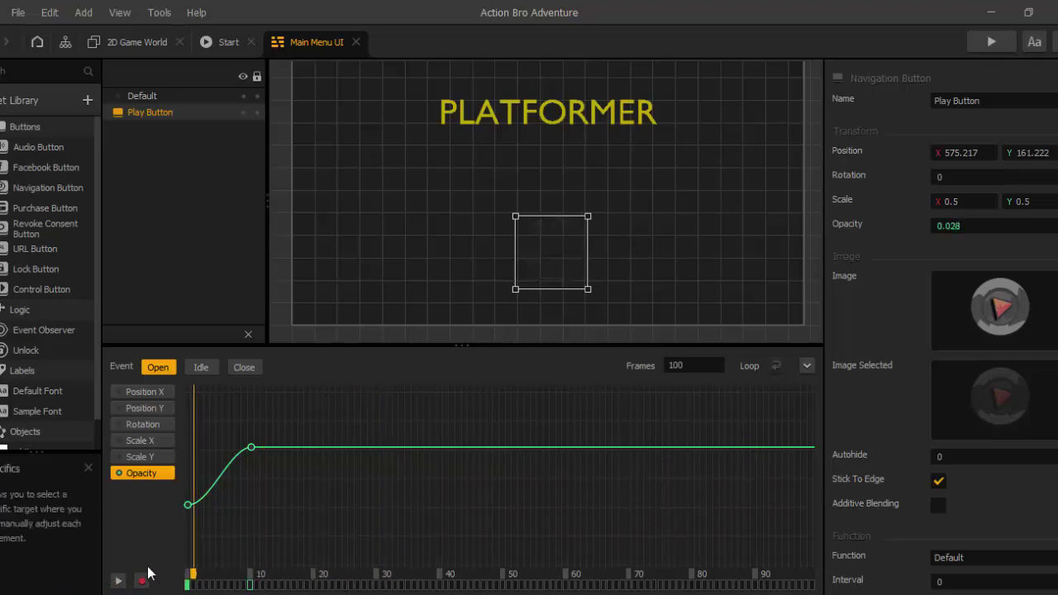
click(119, 583)
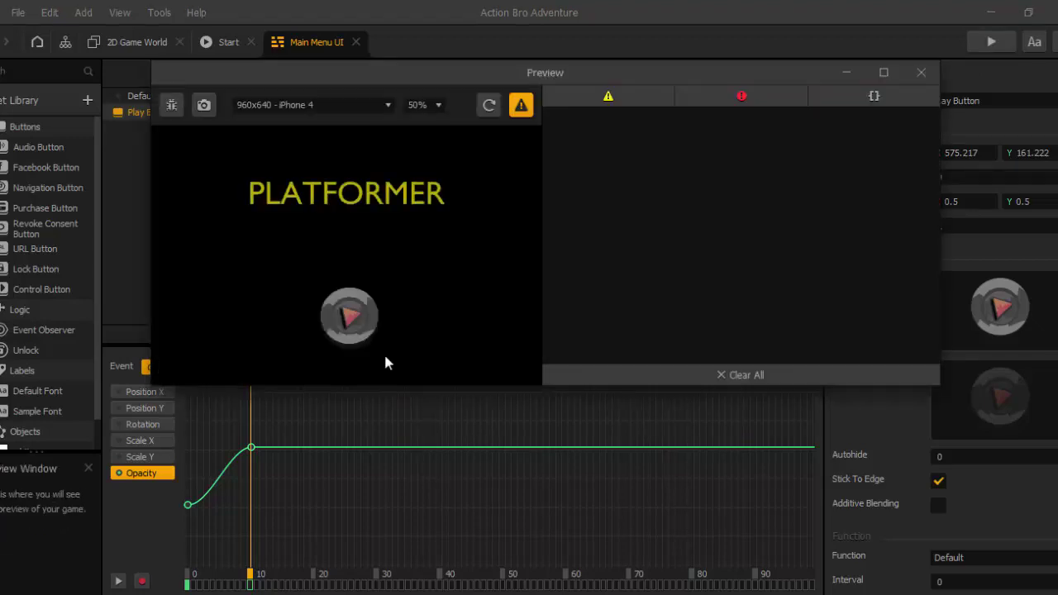
- Test the current fade-in and the play button in the game preview
click(359, 315)
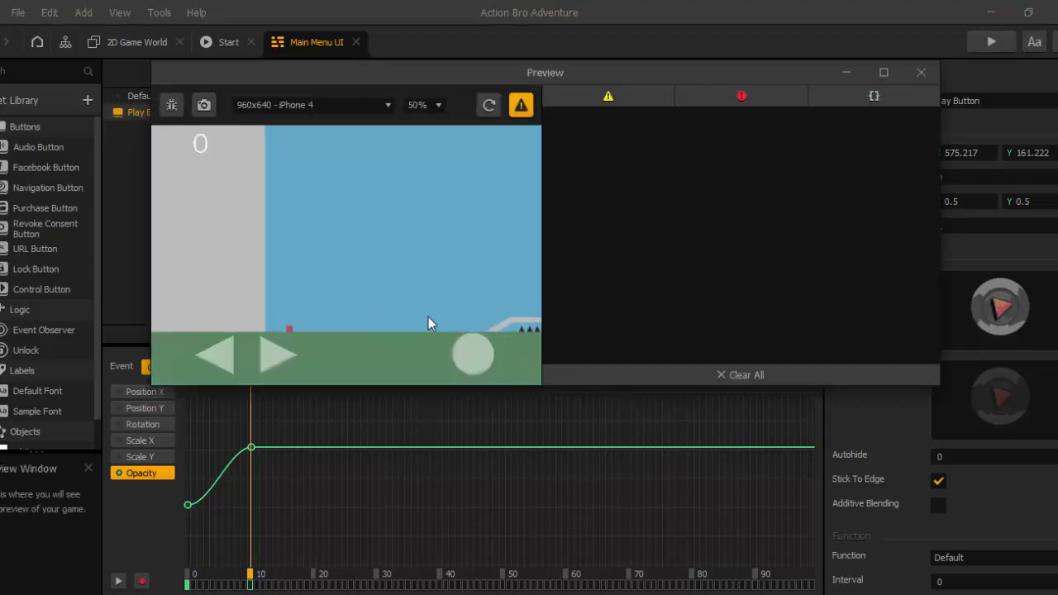
click(921, 72)
click(992, 42)
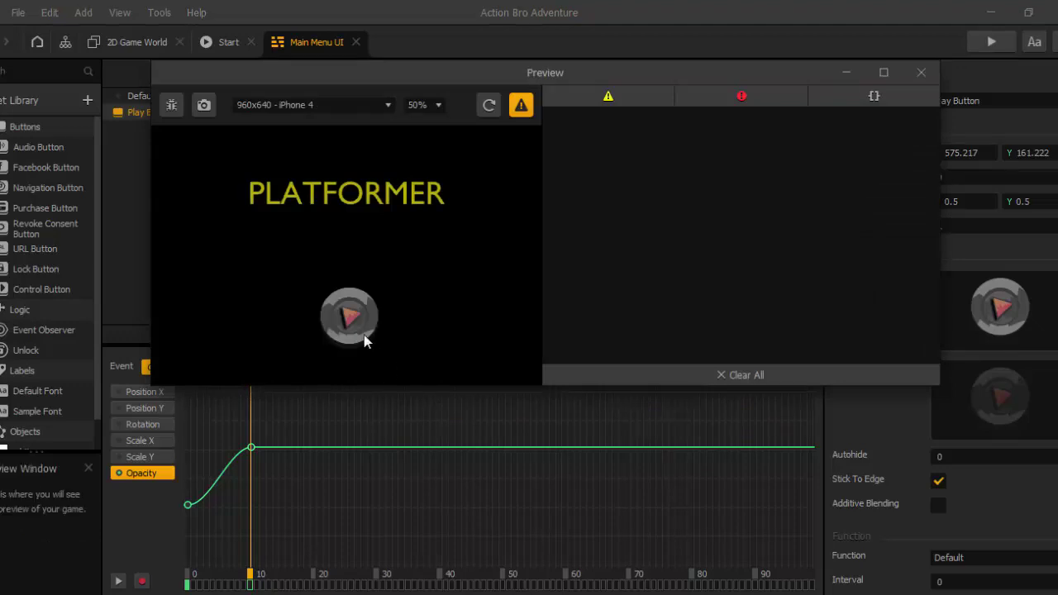
click(921, 72)
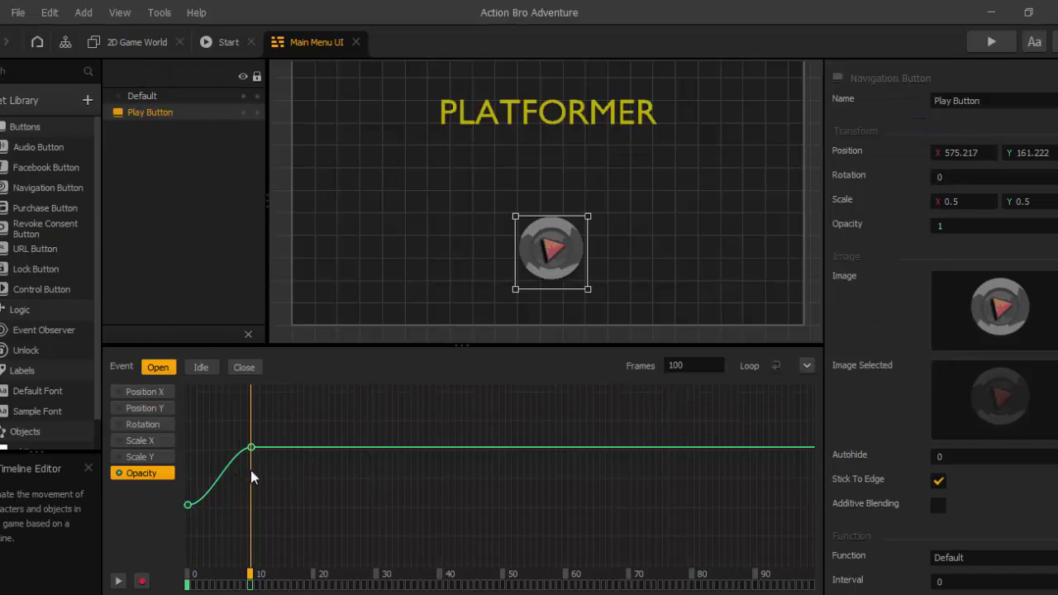
- Move the full-opacity keyframe from frame 10 to frame 20 and preview the result
click(312, 574)
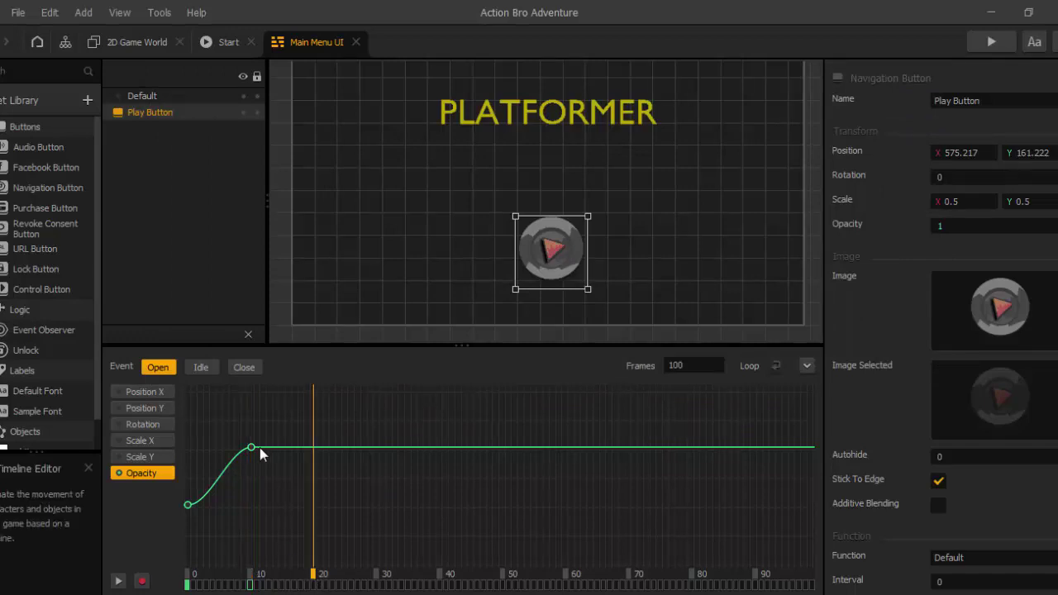
drag(250, 448, 315, 425)
click(141, 582)
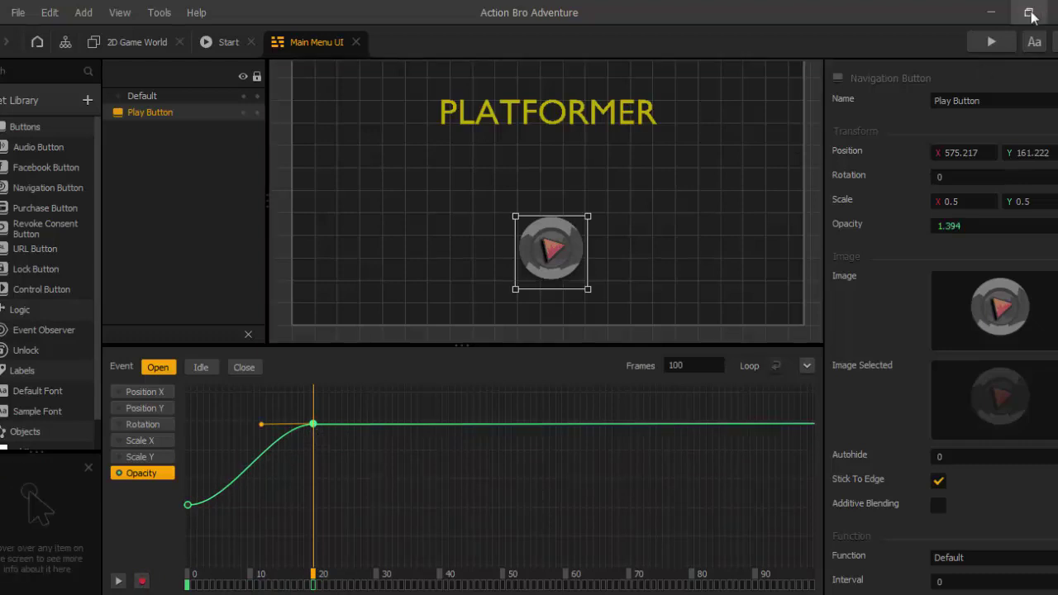
click(960, 226)
key(Return)
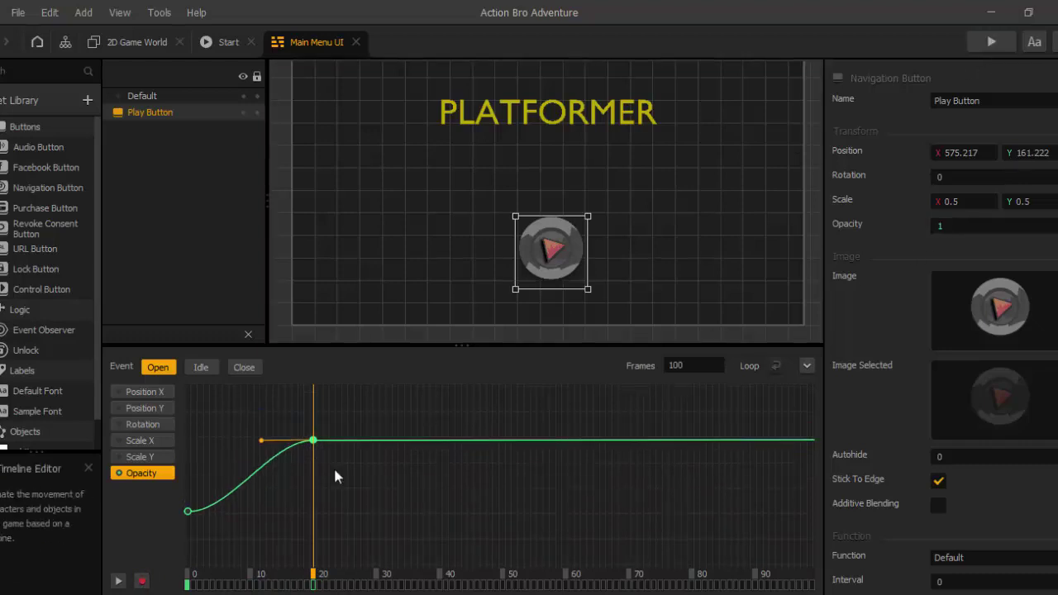
click(991, 41)
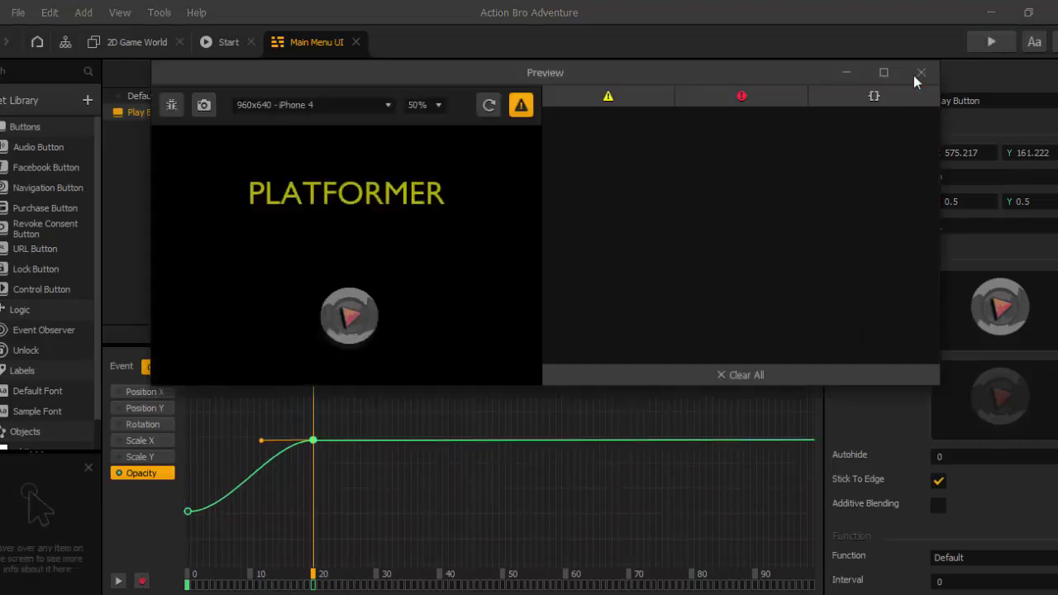
click(922, 73)
click(190, 574)
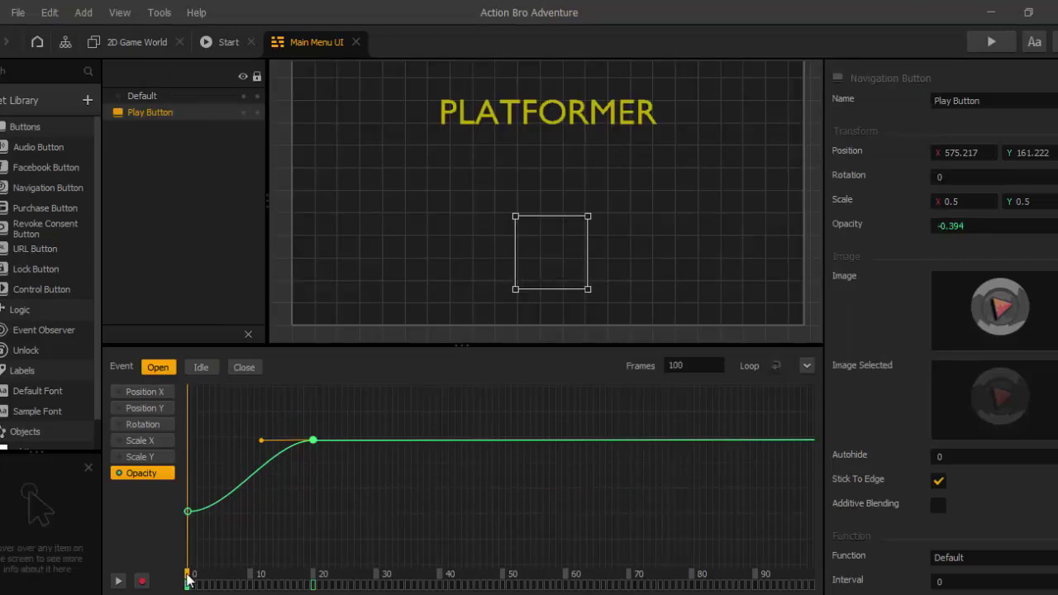
click(991, 41)
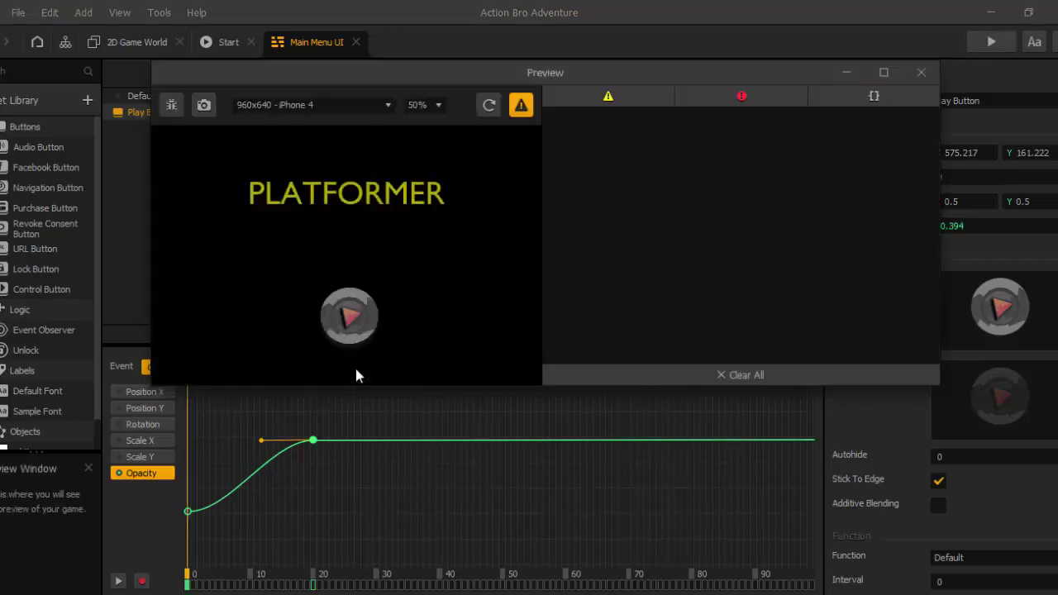
click(920, 73)
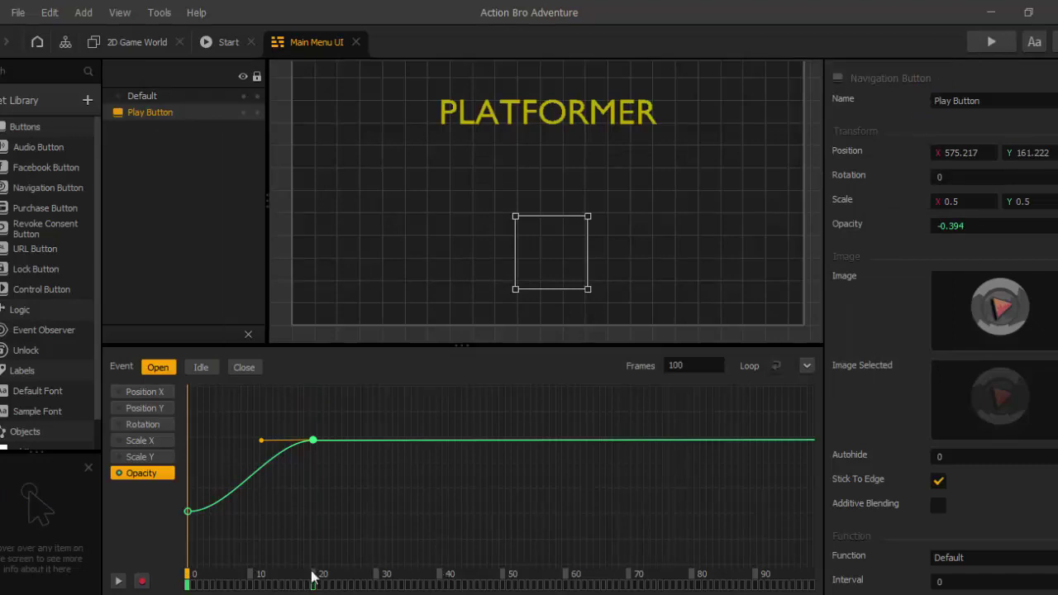
- Move the full-opacity keyframe to frame 40, keeping opacity 1, and preview again
click(440, 573)
drag(313, 440, 439, 432)
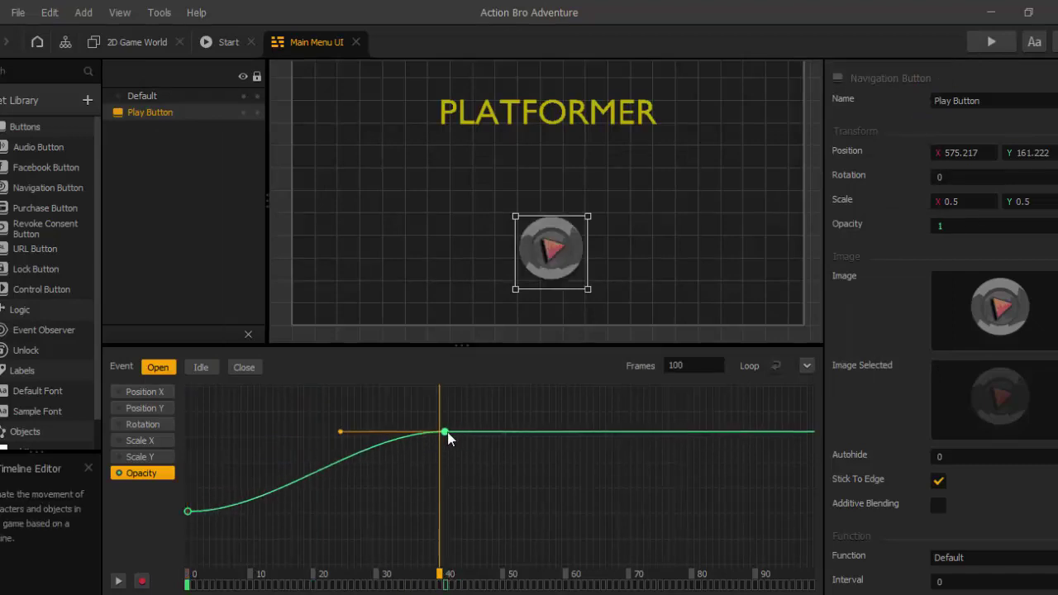
click(960, 225)
key(Return)
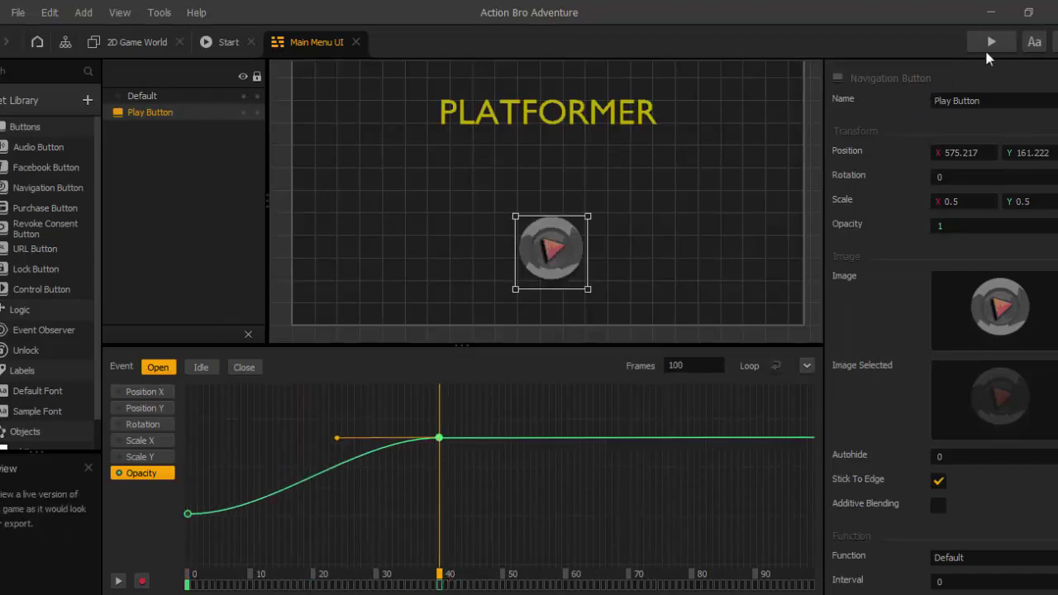
click(985, 46)
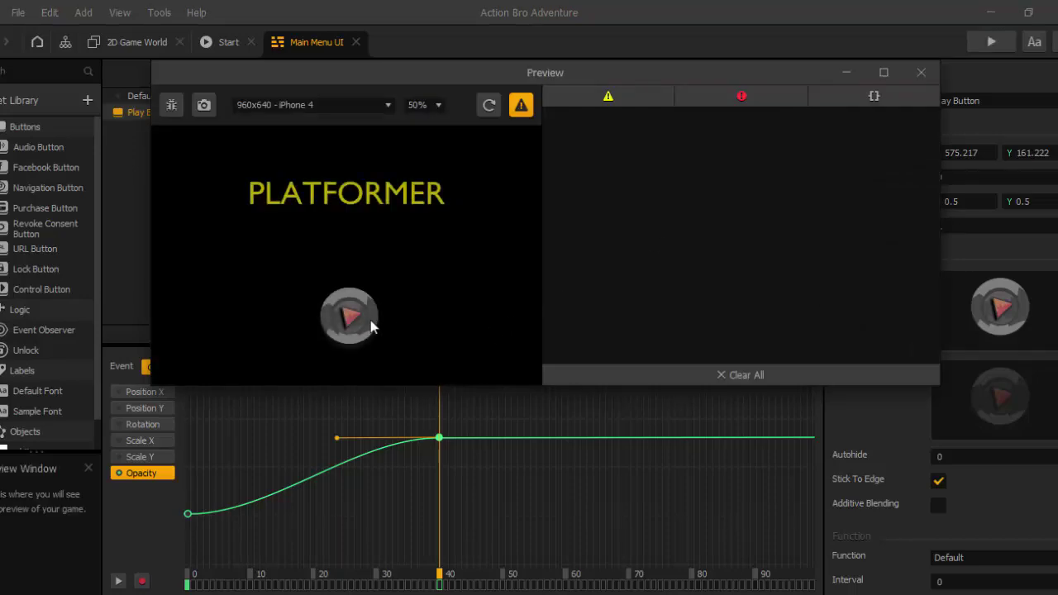
- Close the game preview and select the Idle animation with the playhead at frame 40
click(920, 74)
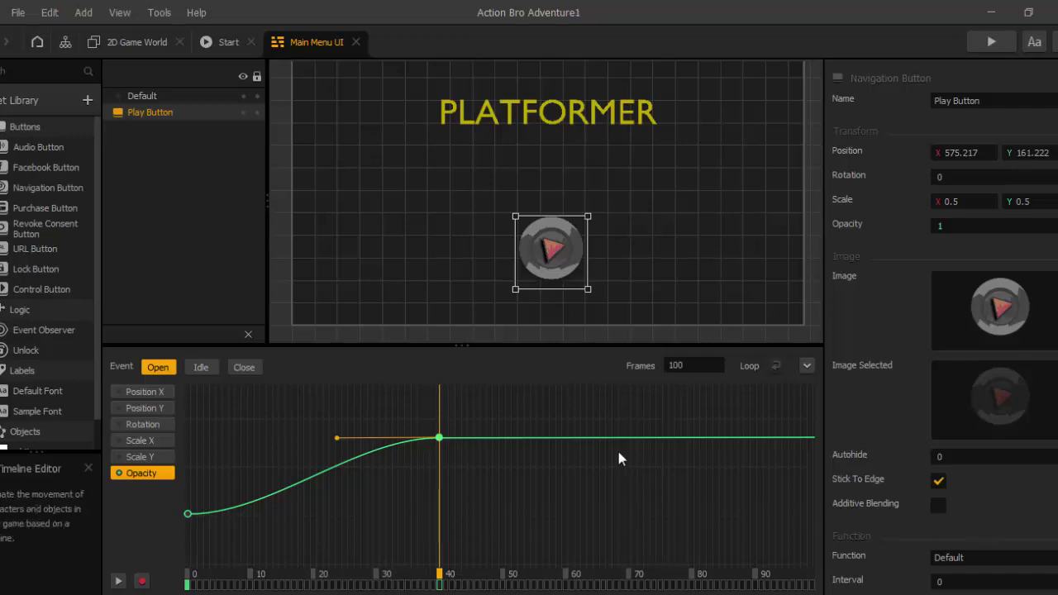
click(203, 367)
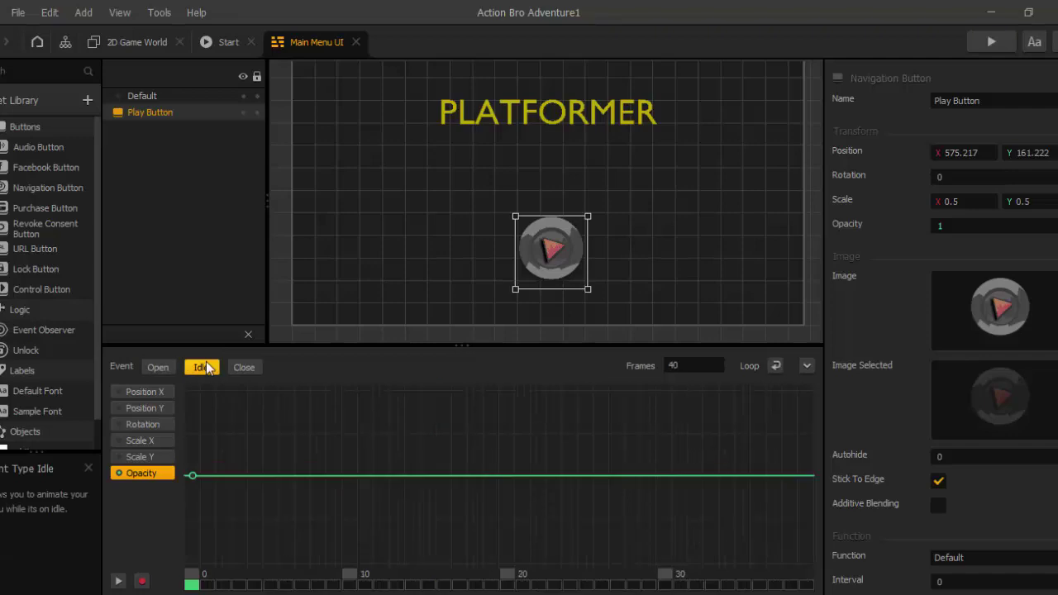
click(161, 367)
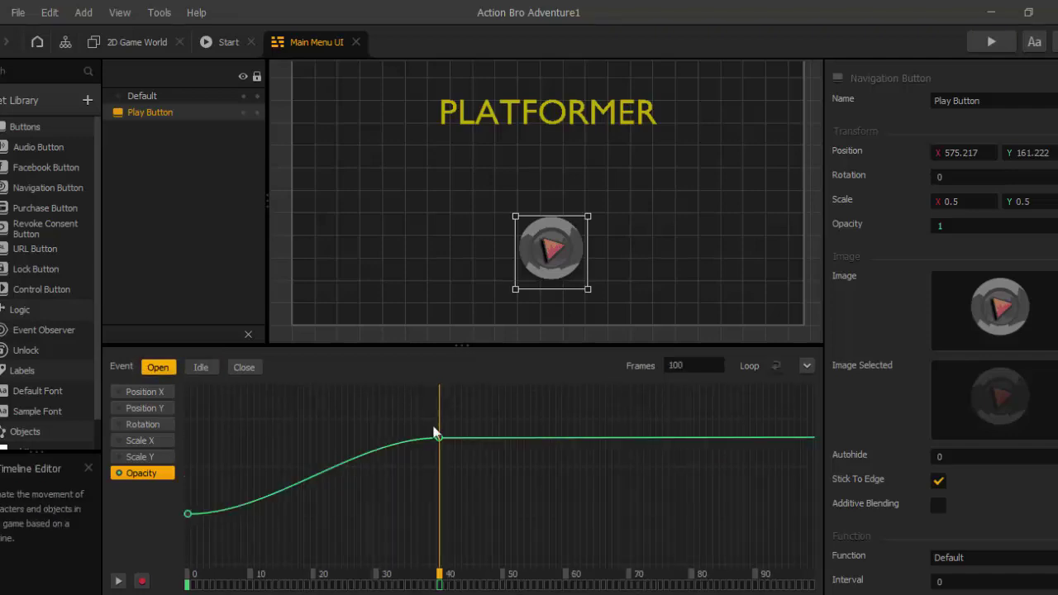
click(445, 573)
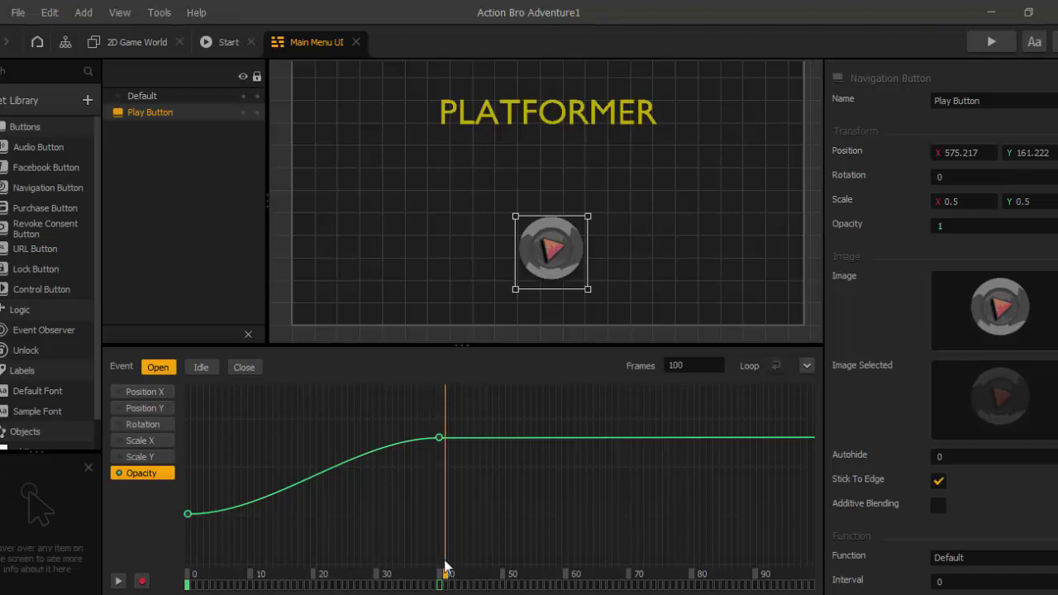
click(201, 366)
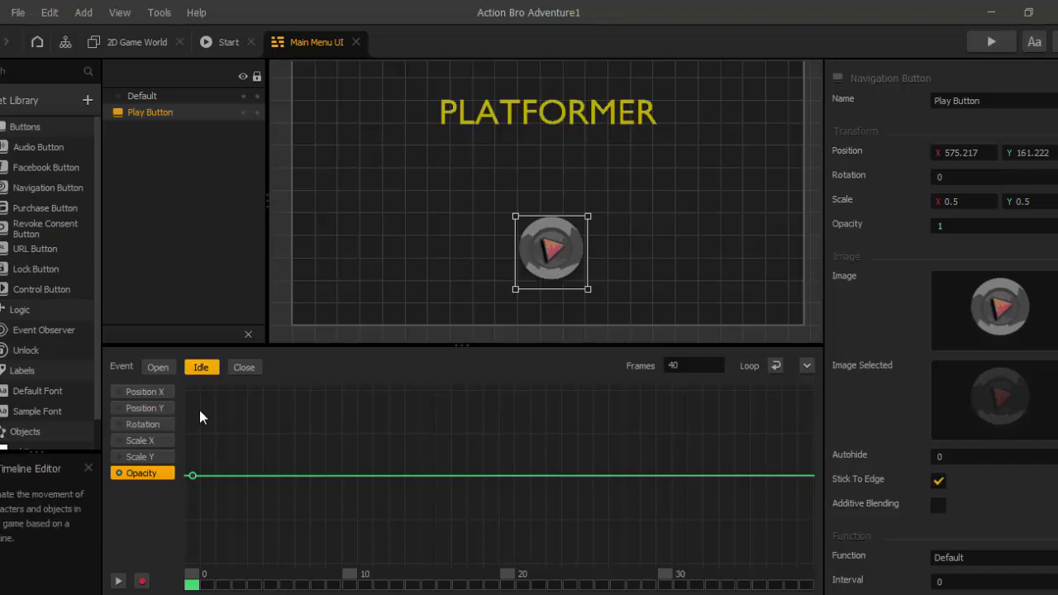
- Lengthen the Idle animation from 40 to 100 frames and select the Scale X track
click(691, 365)
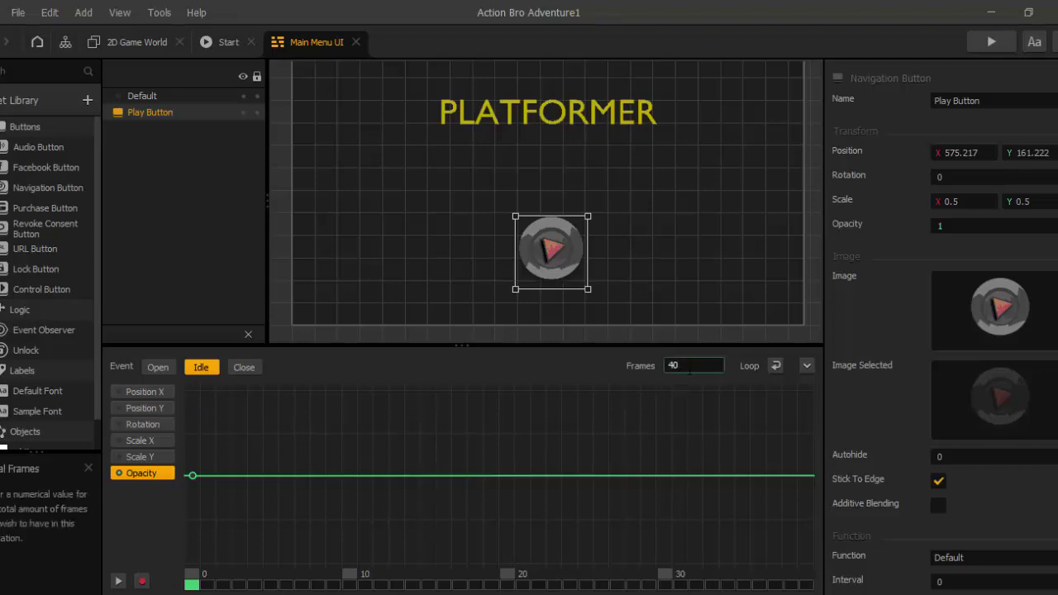
key(BackSpace)
key(BackSpace)
text(100)
key(Return)
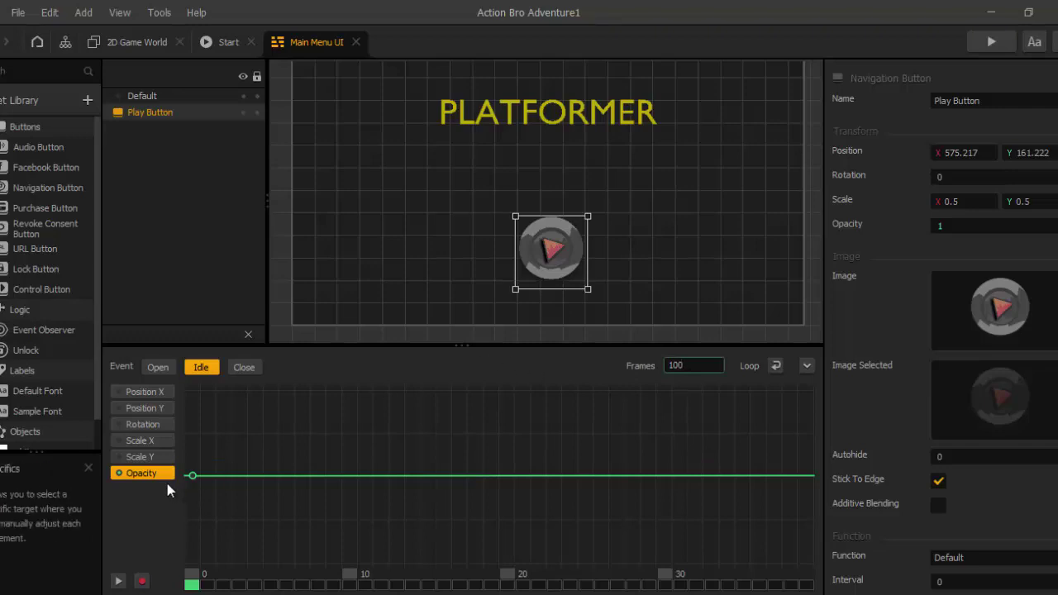
click(148, 441)
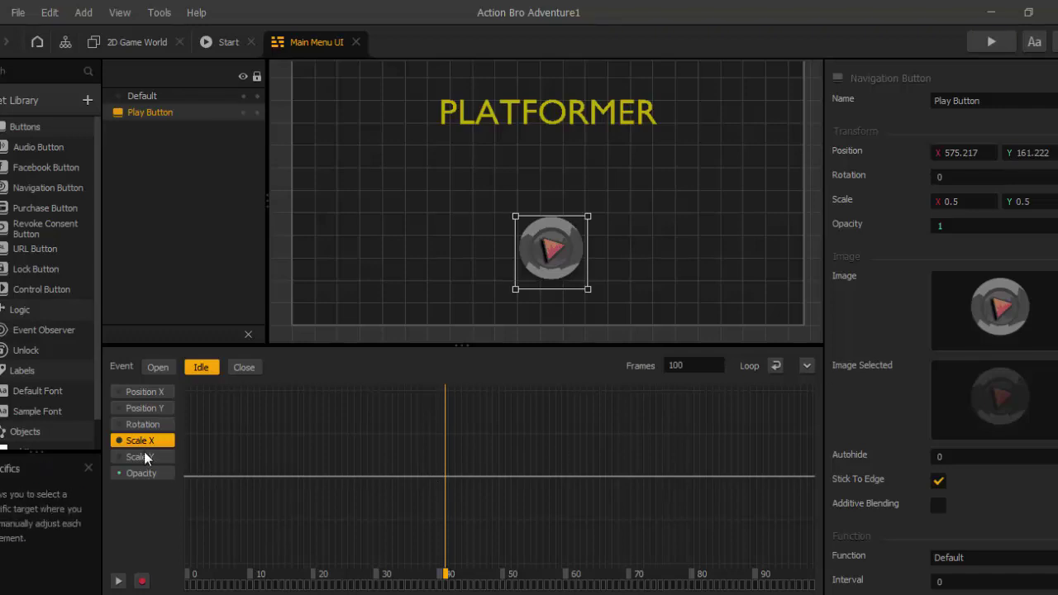
- With recording on, keyframe Scale X and Scale Y at 0.5 on frame 40
click(142, 581)
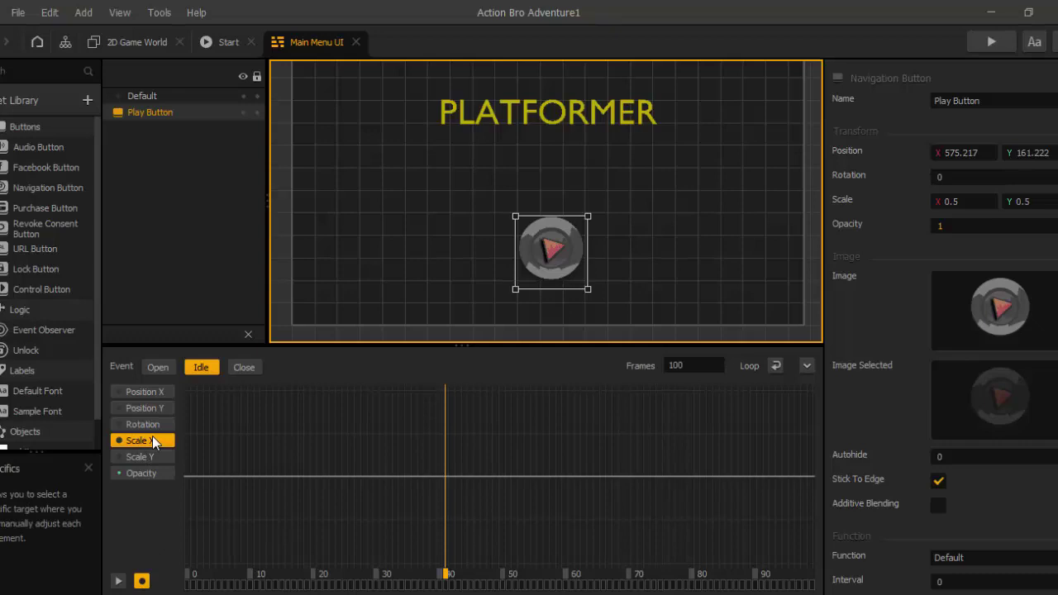
click(964, 207)
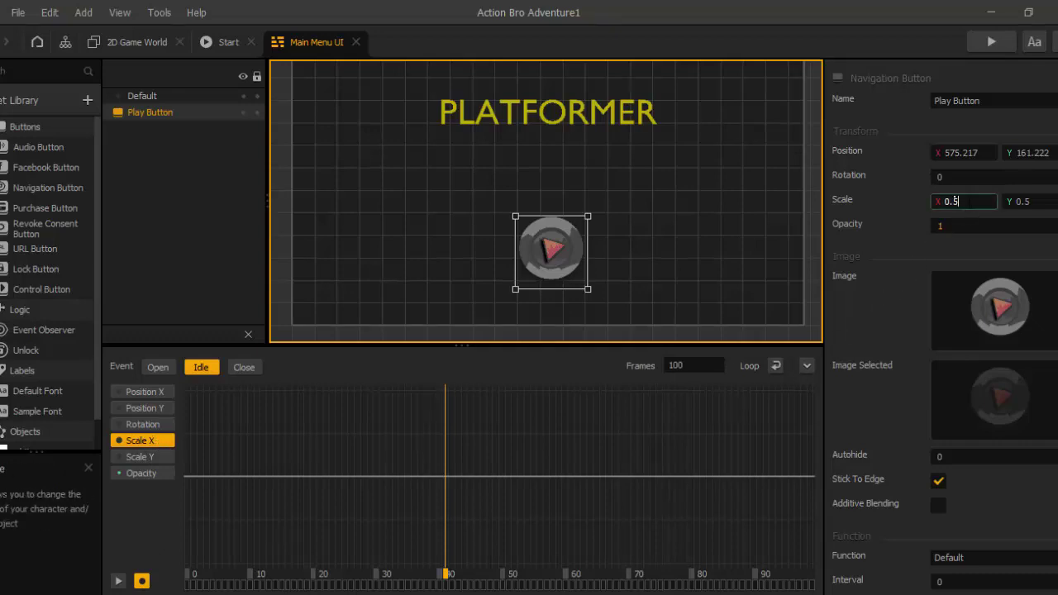
key(Return)
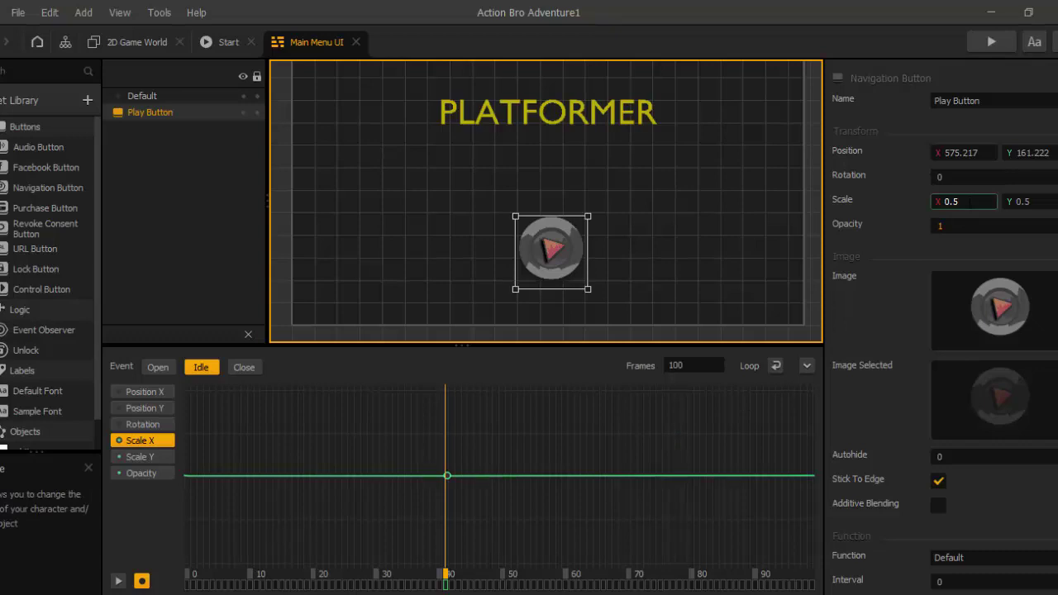
key(BackSpace)
text(5)
key(Tab)
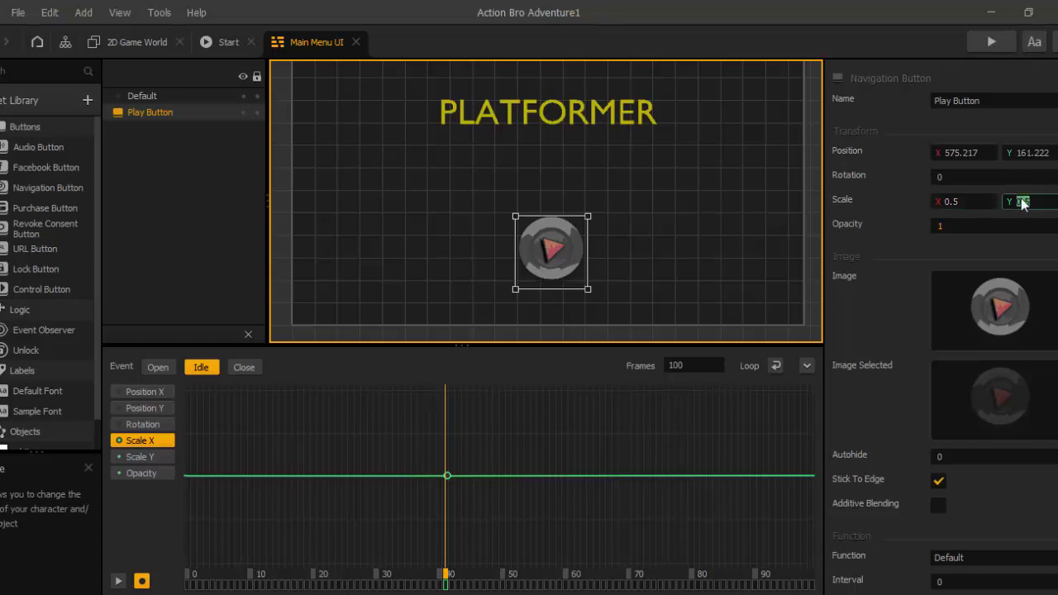
text(0.5)
key(Return)
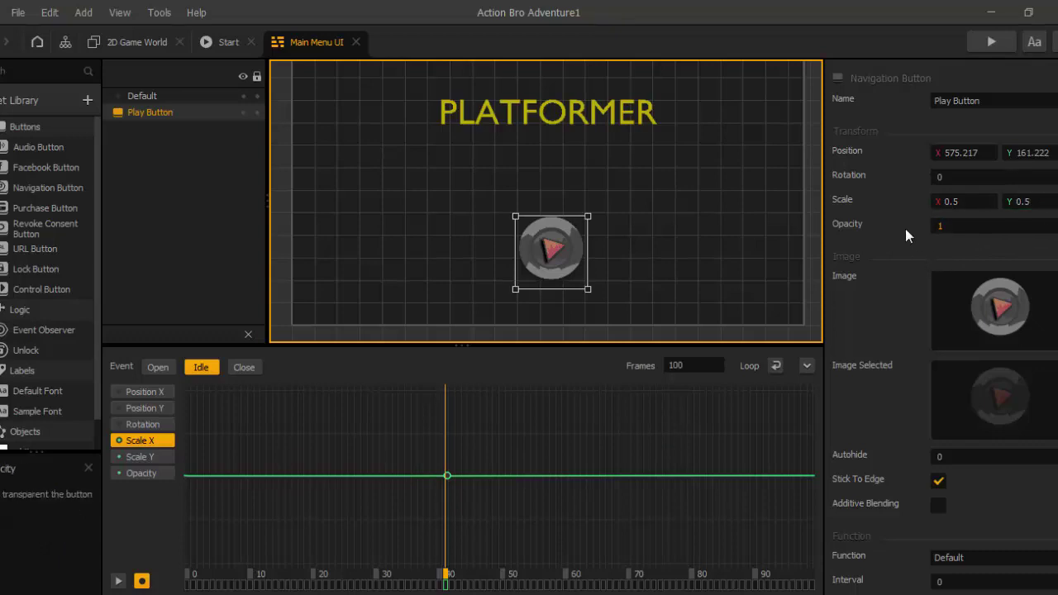